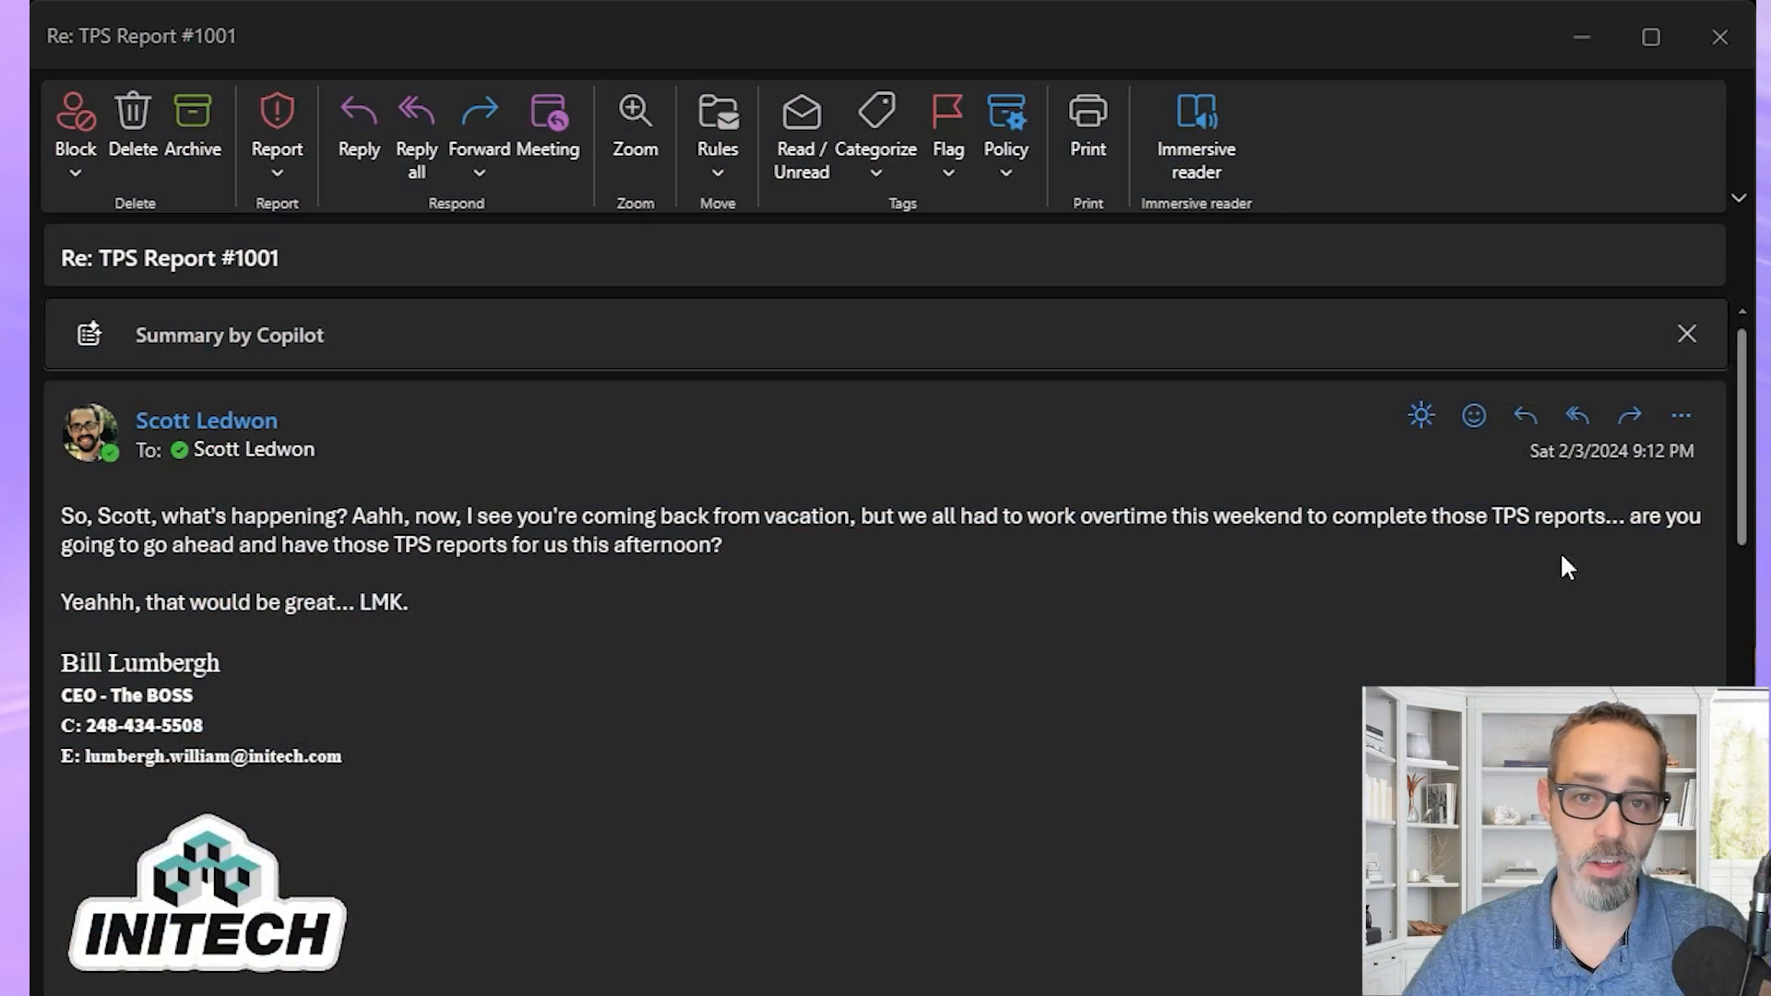
- Generate a Copilot summary of the TPS Report #1001 email thread
mouse_move(1748, 424)
mouse_down()
mouse_move(1723, 628)
mouse_move(1723, 923)
mouse_move(1728, 411)
mouse_up()
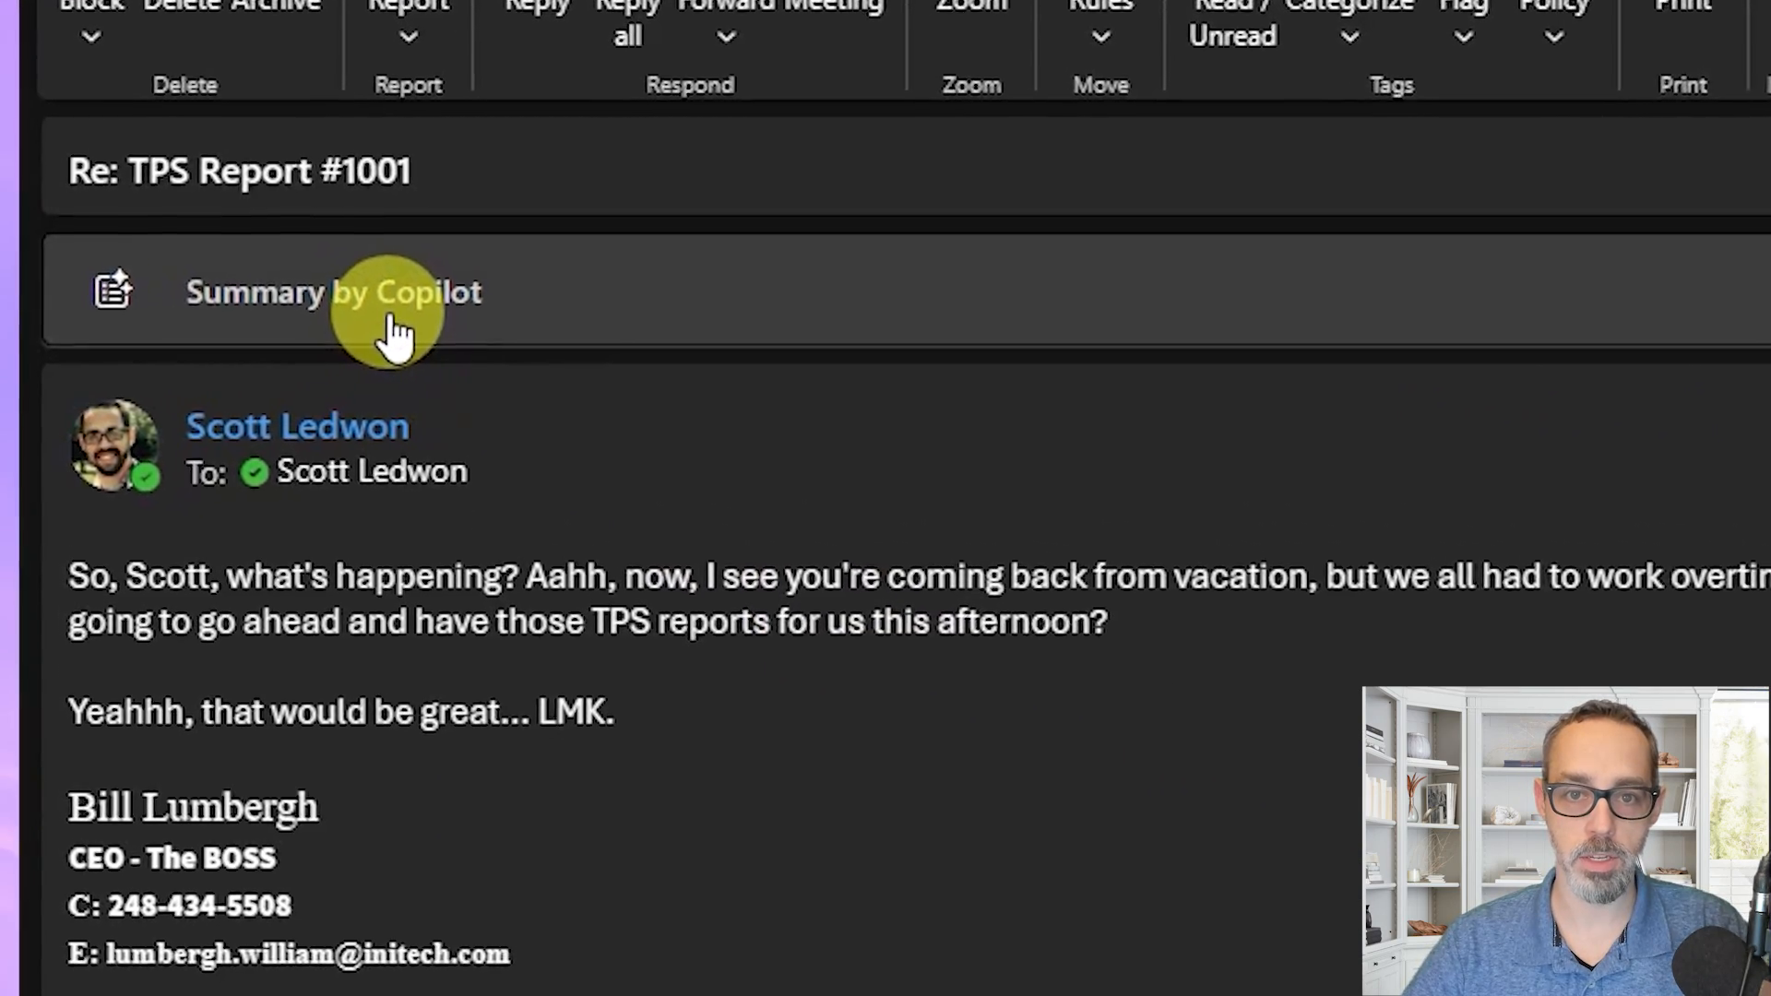
click(343, 346)
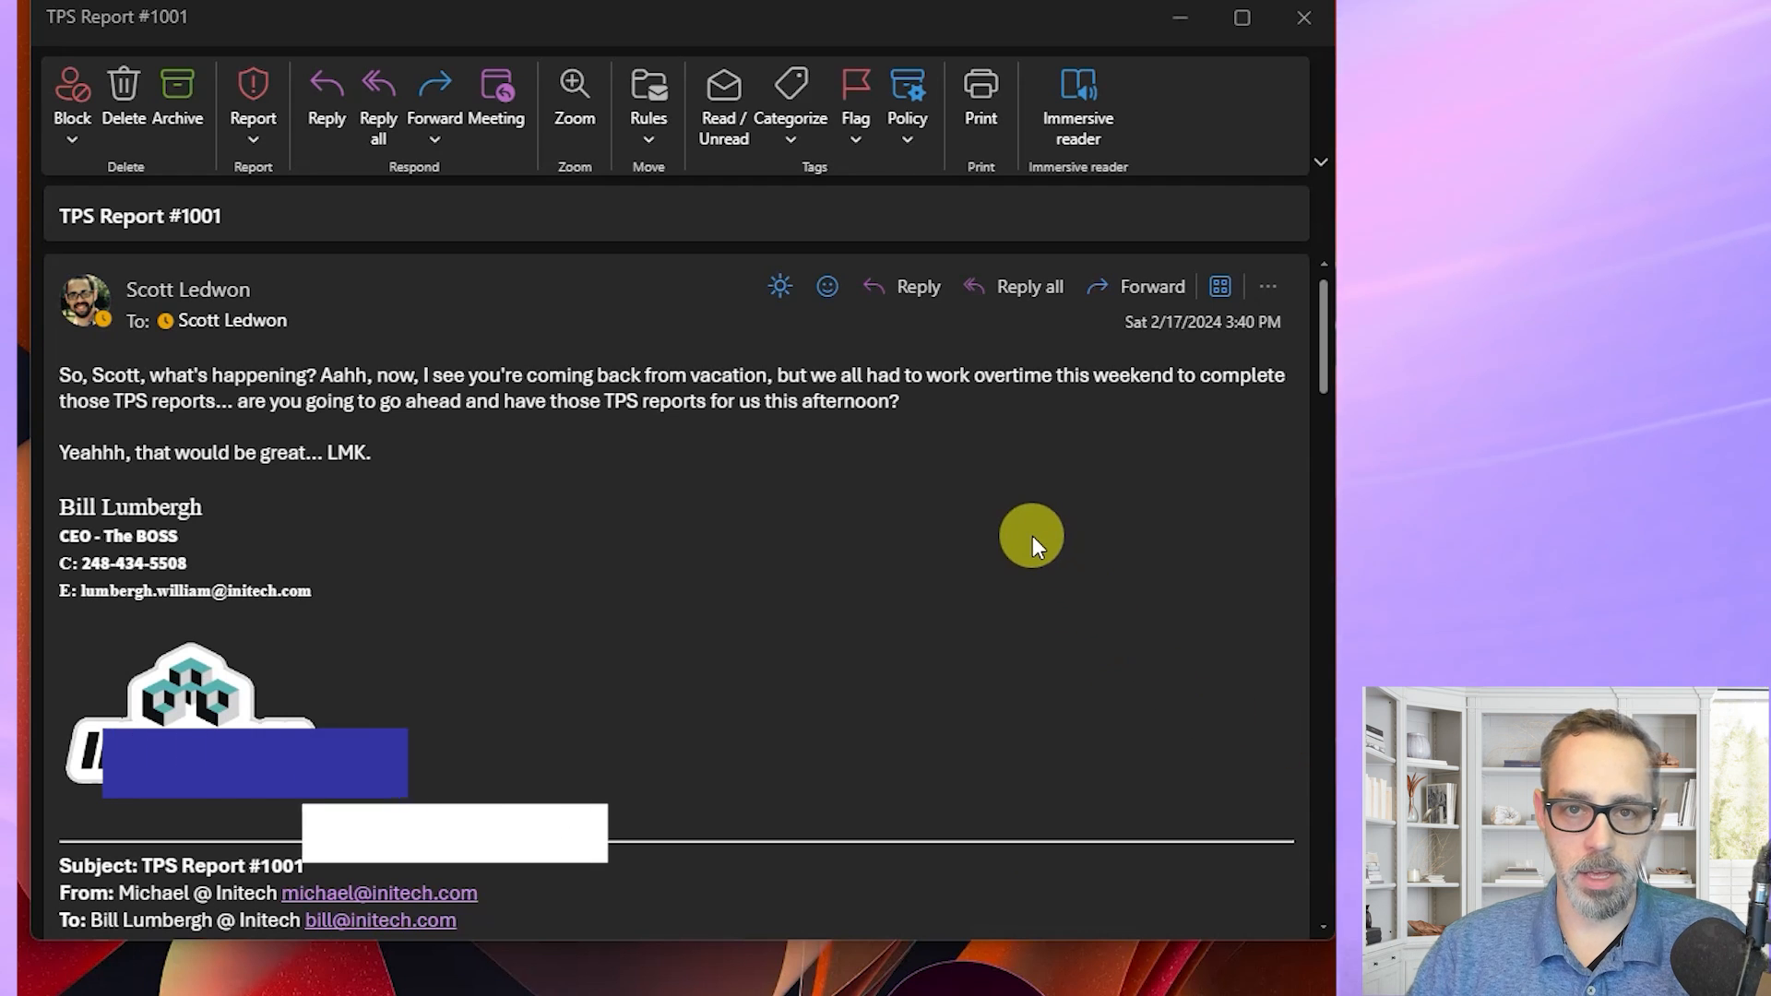
- Reply to the TPS Report #1001 email, greeting the recipient: "I'm just getting back from vacation with the family and I can absolutely get you those reports before the end of the day."
click(909, 309)
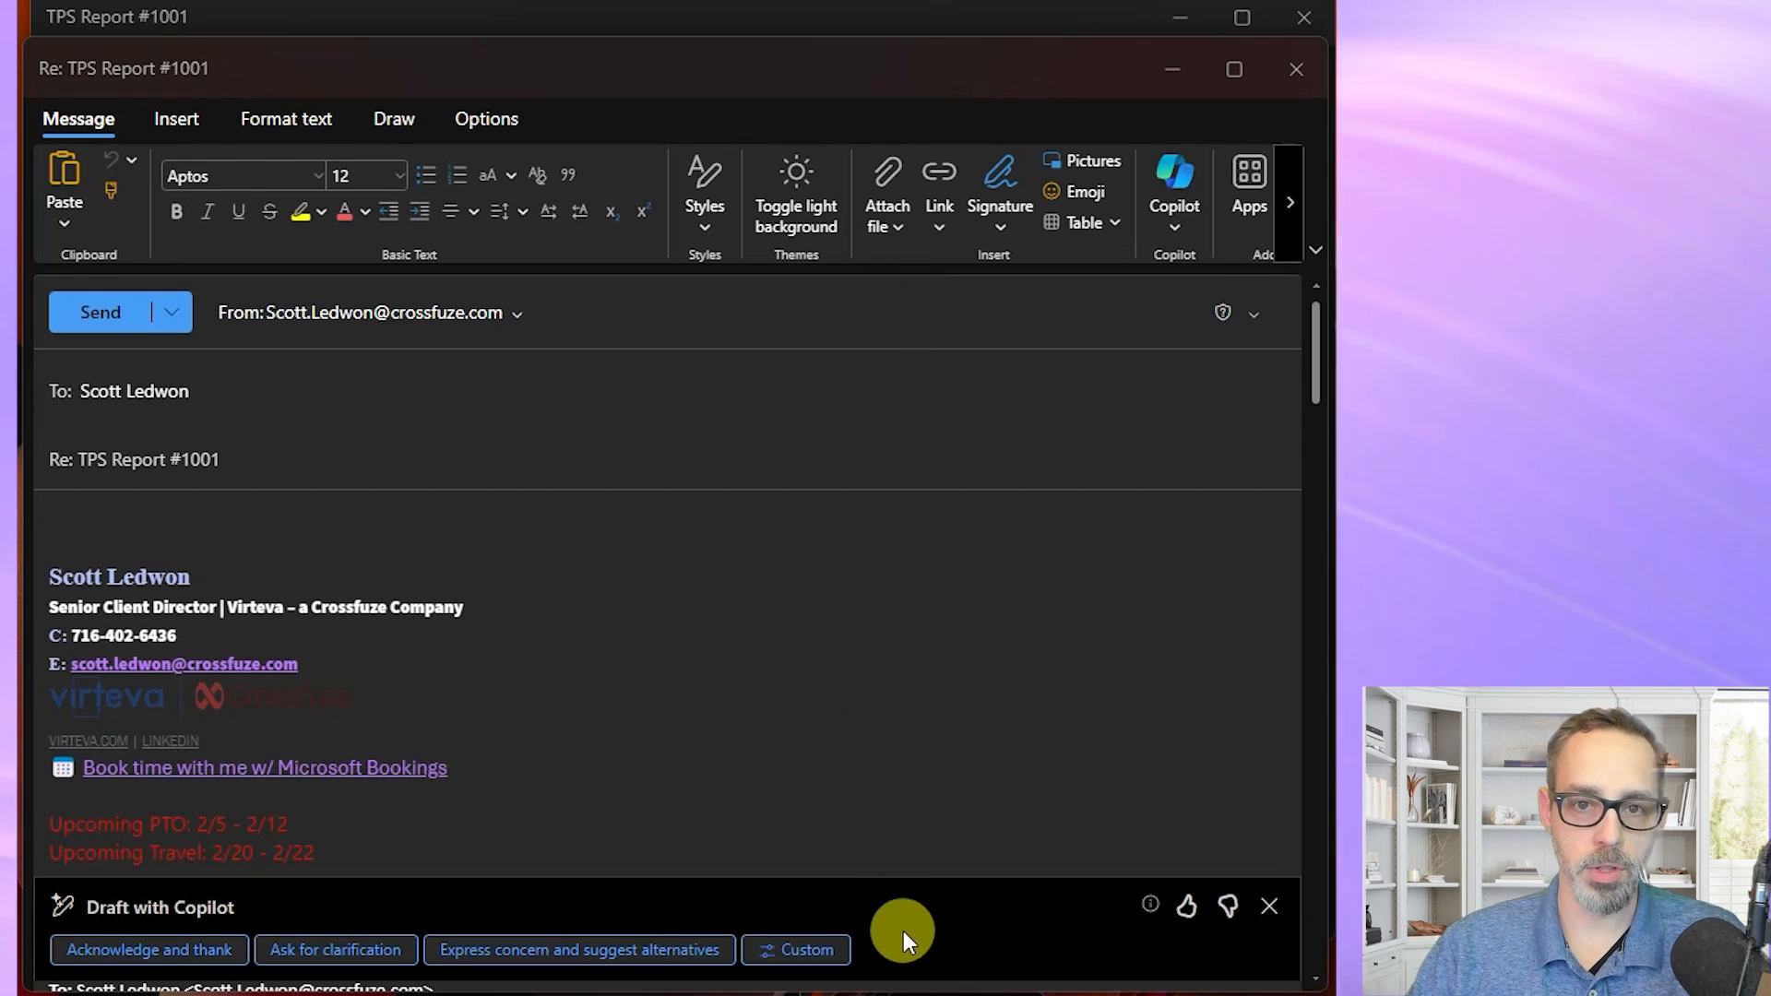
click(1177, 231)
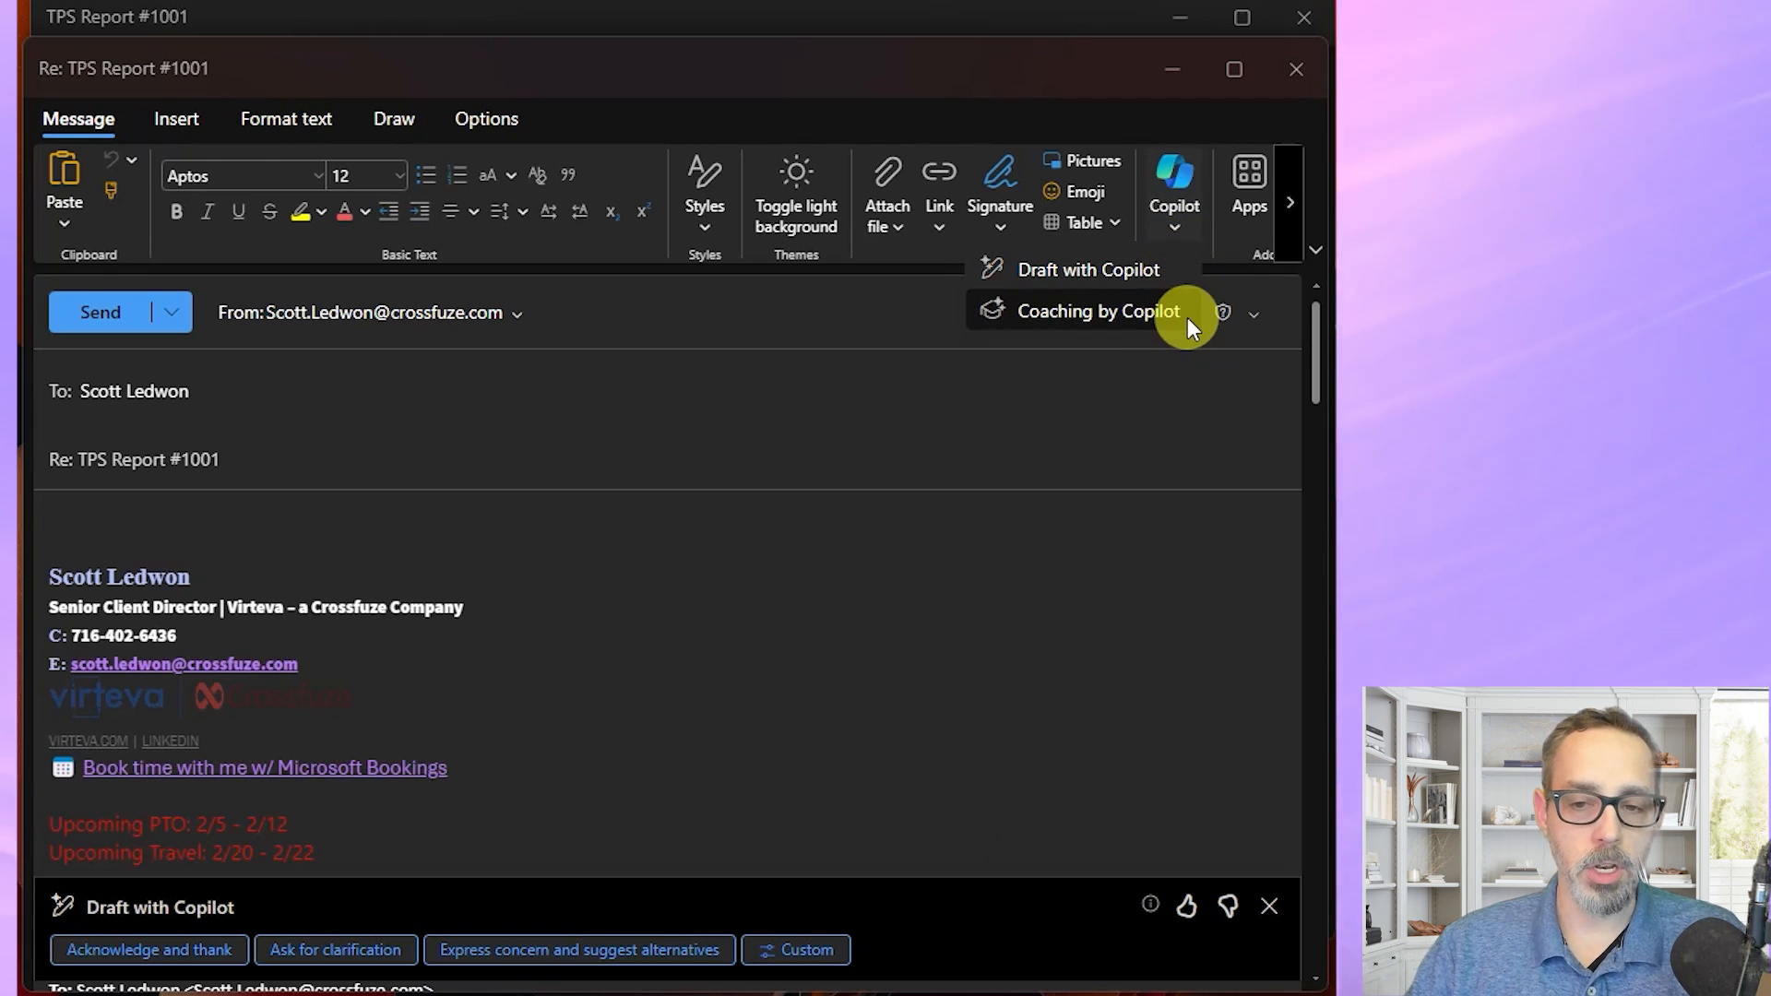
click(134, 518)
text(He)
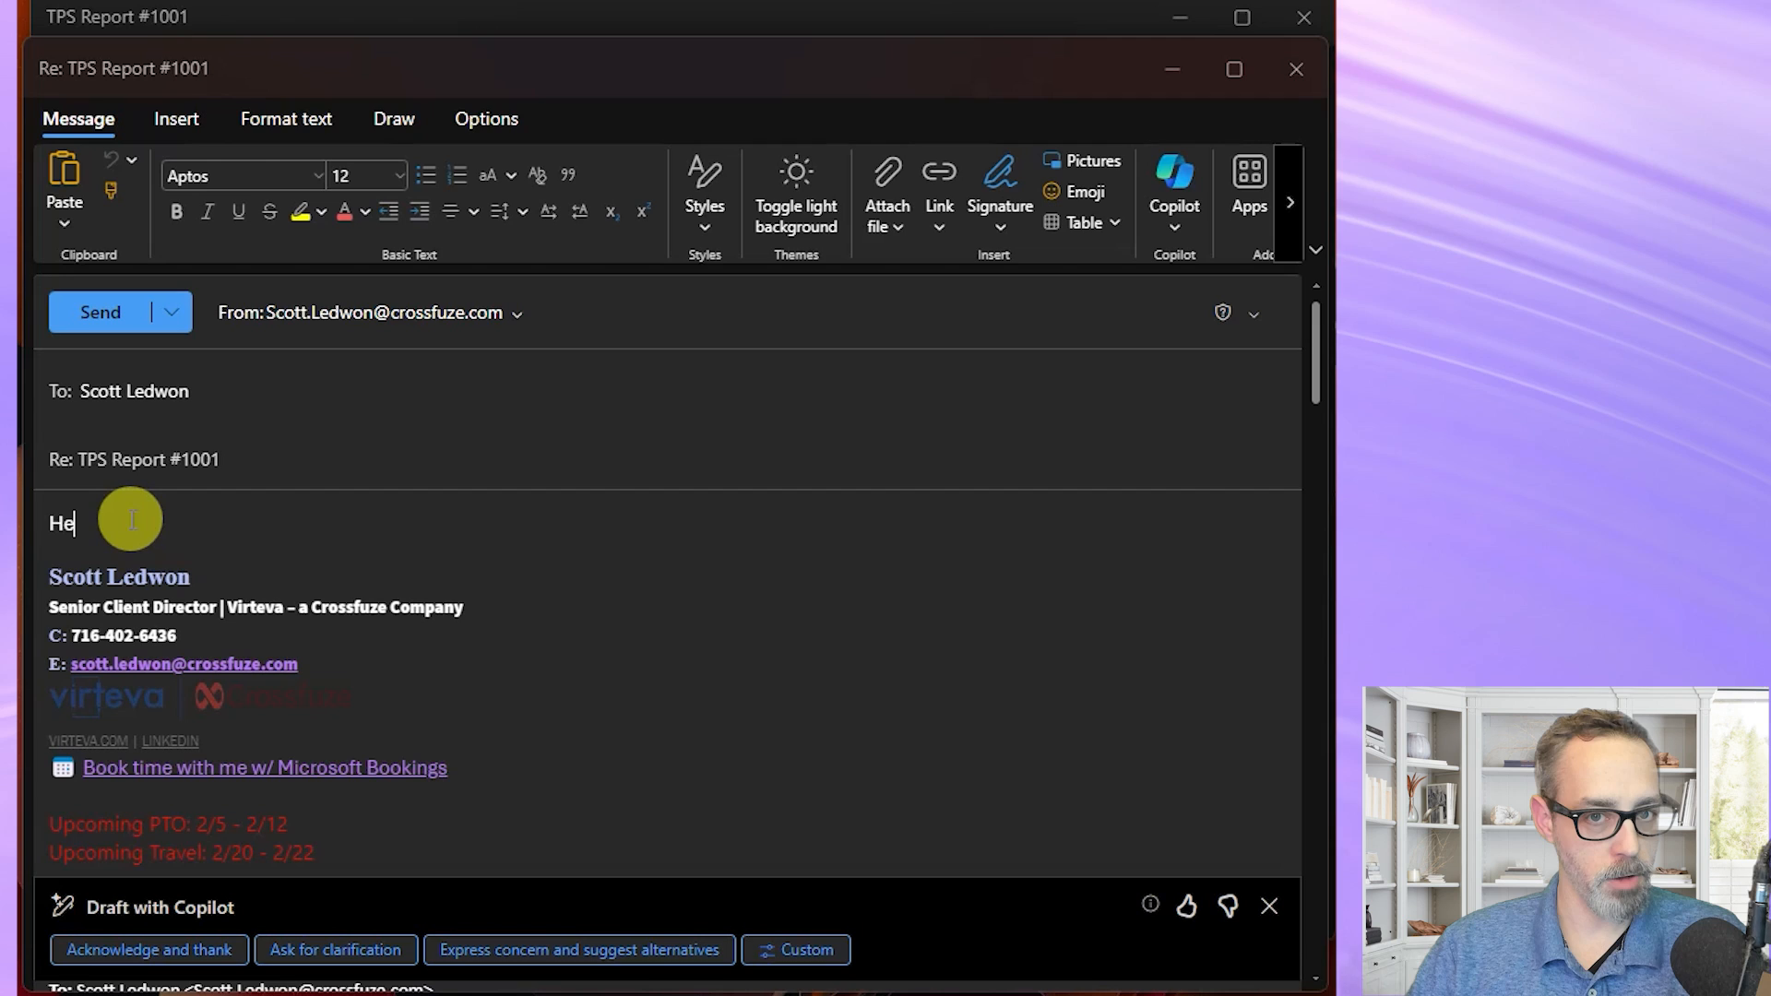
text(y Bill I'm just g)
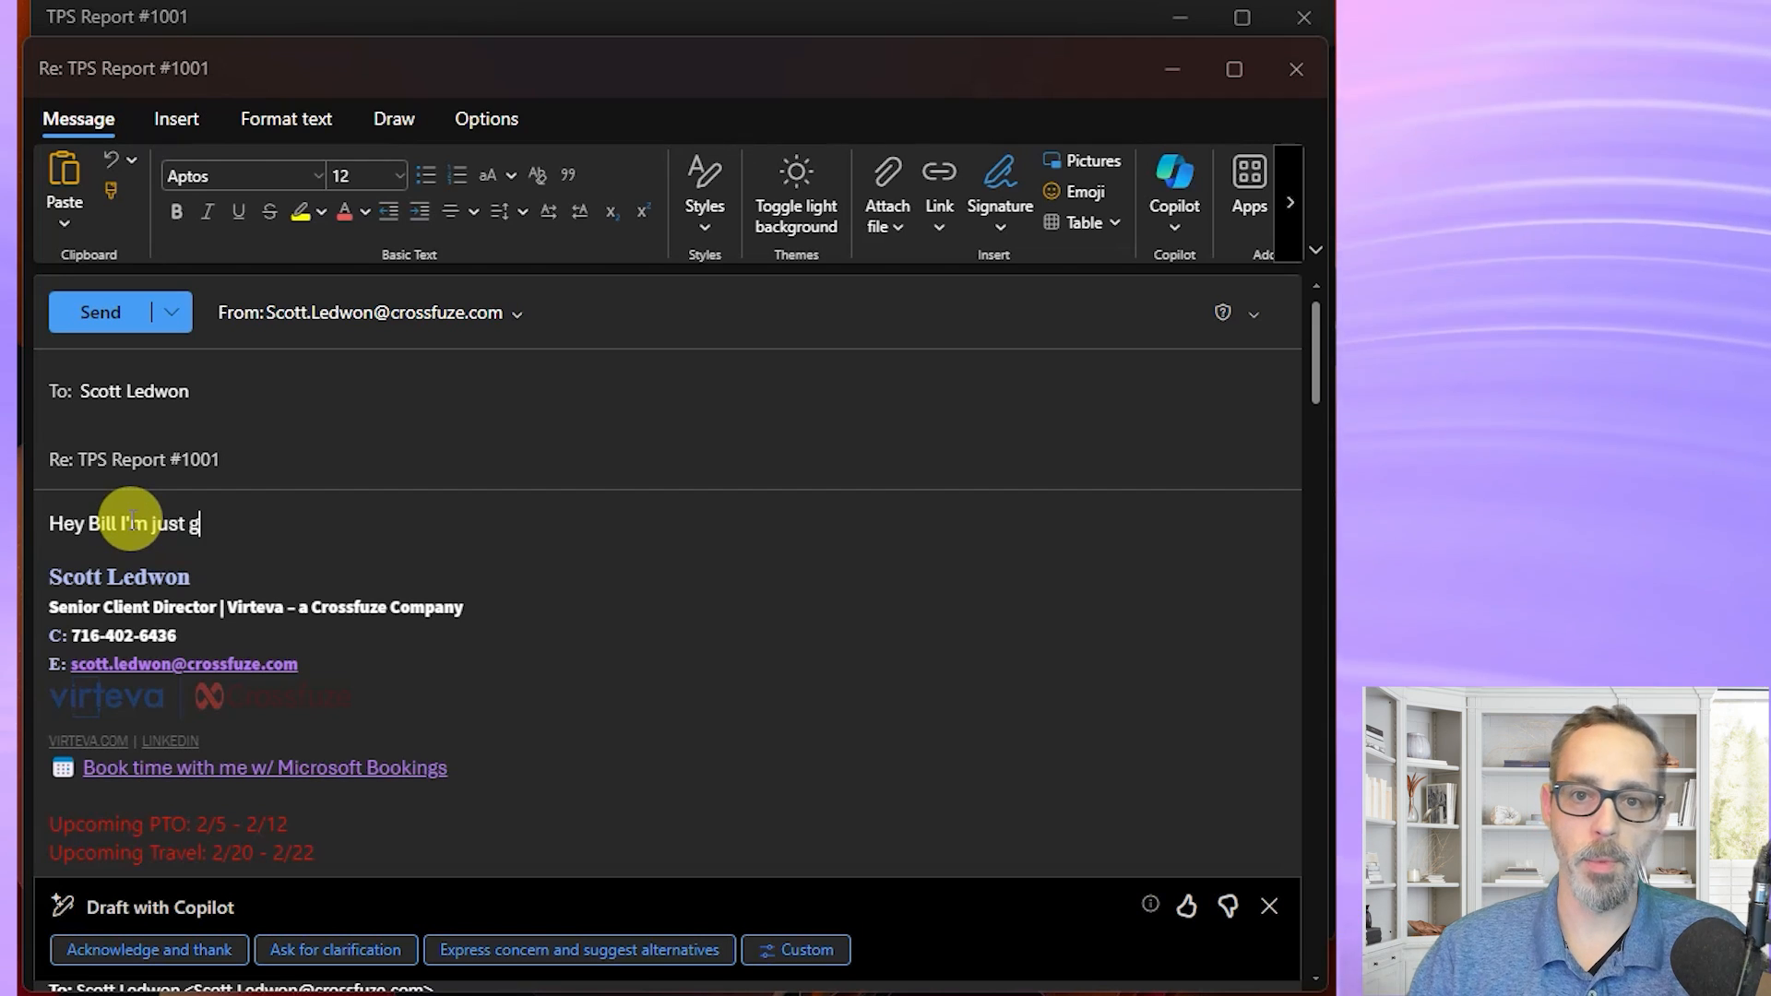
text(etting back from vacatio)
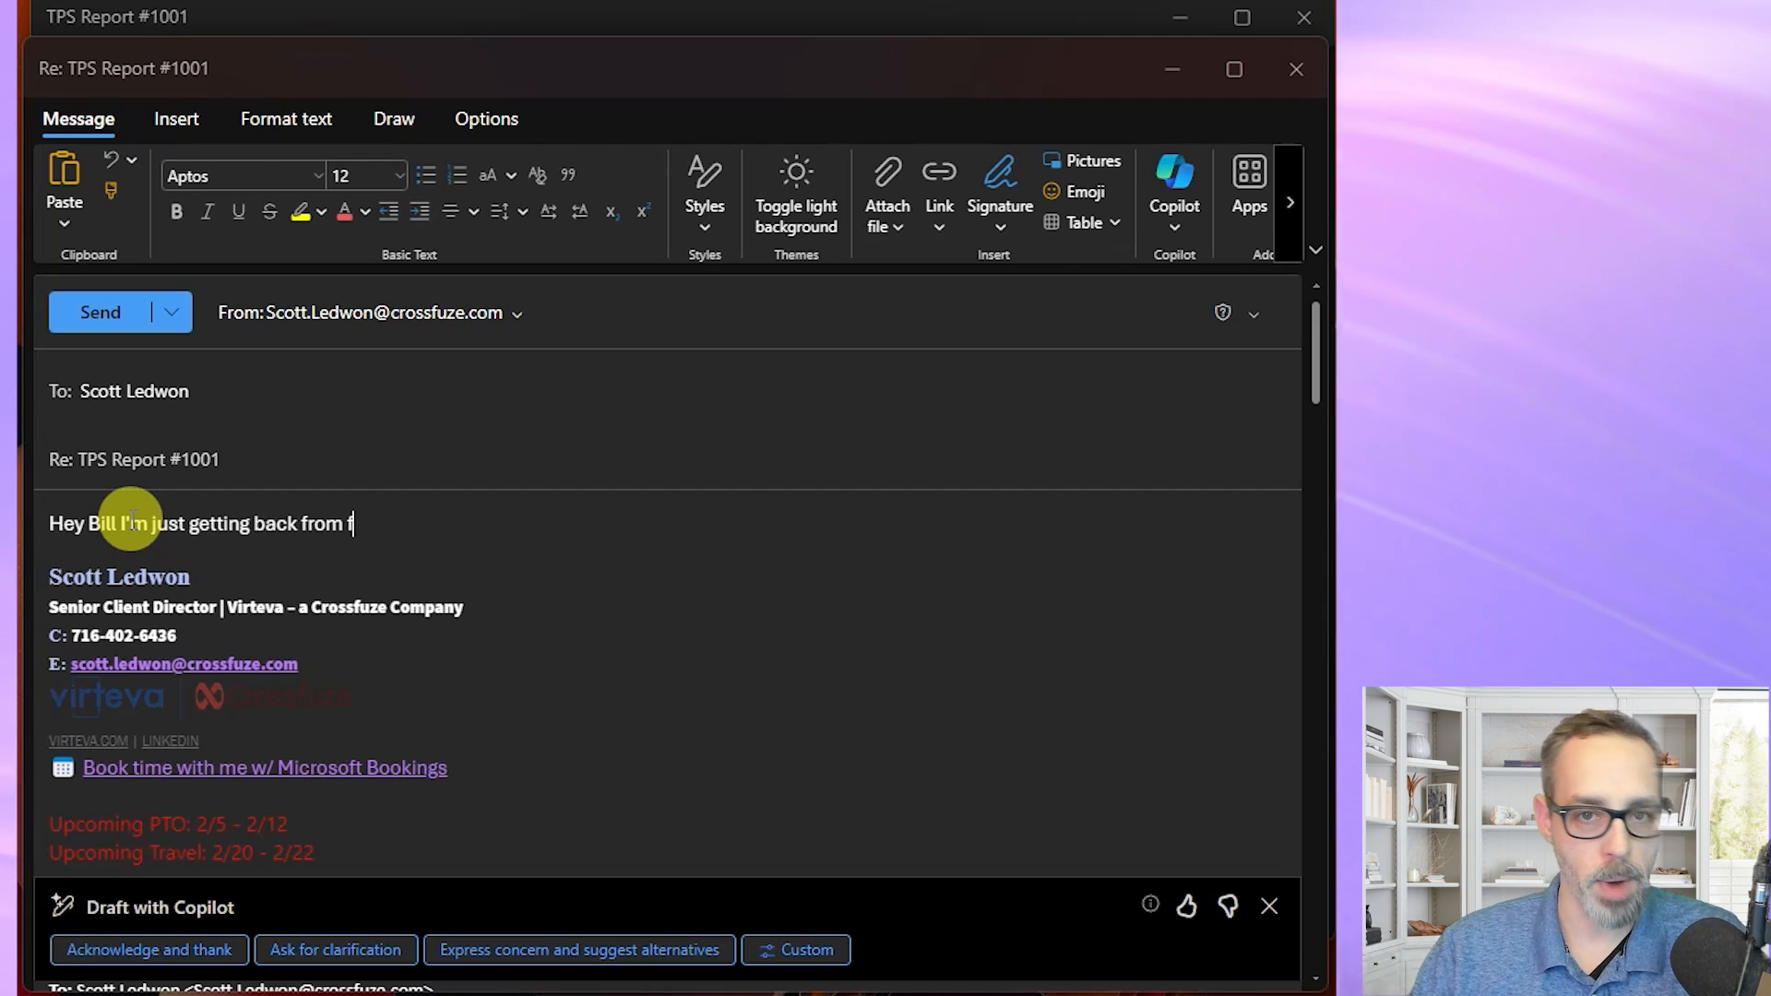
text(n with the fam)
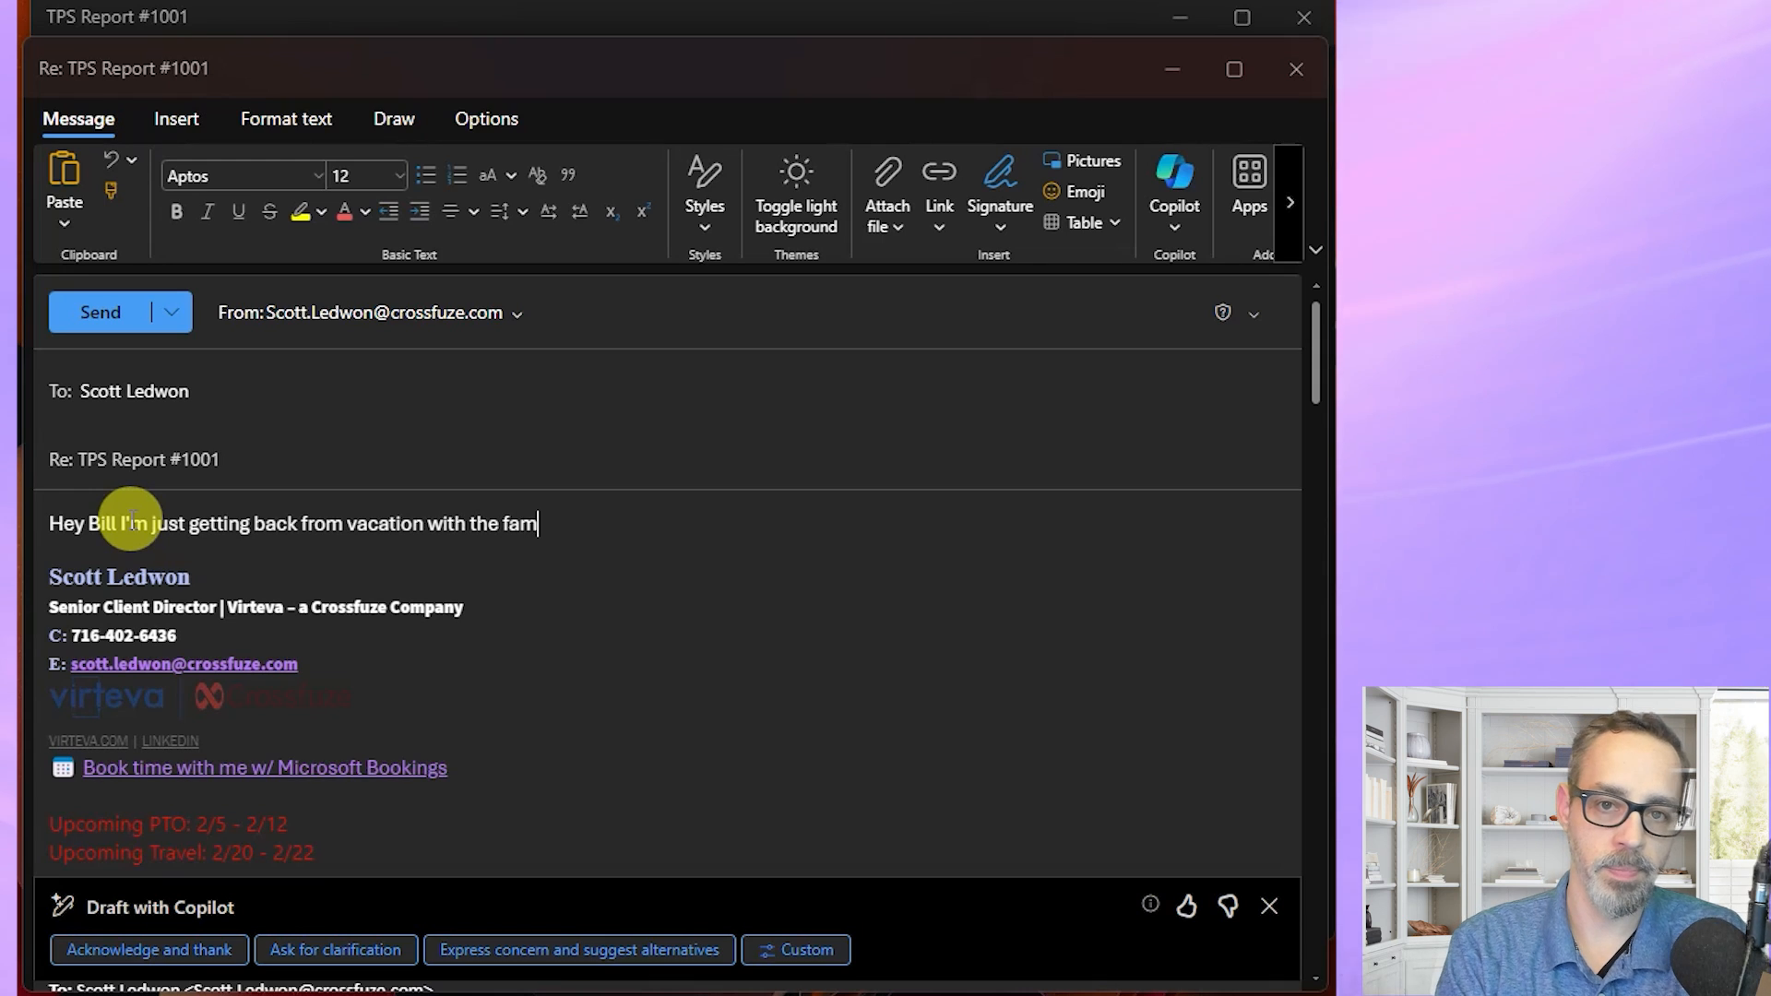
text(ily and I can absolut)
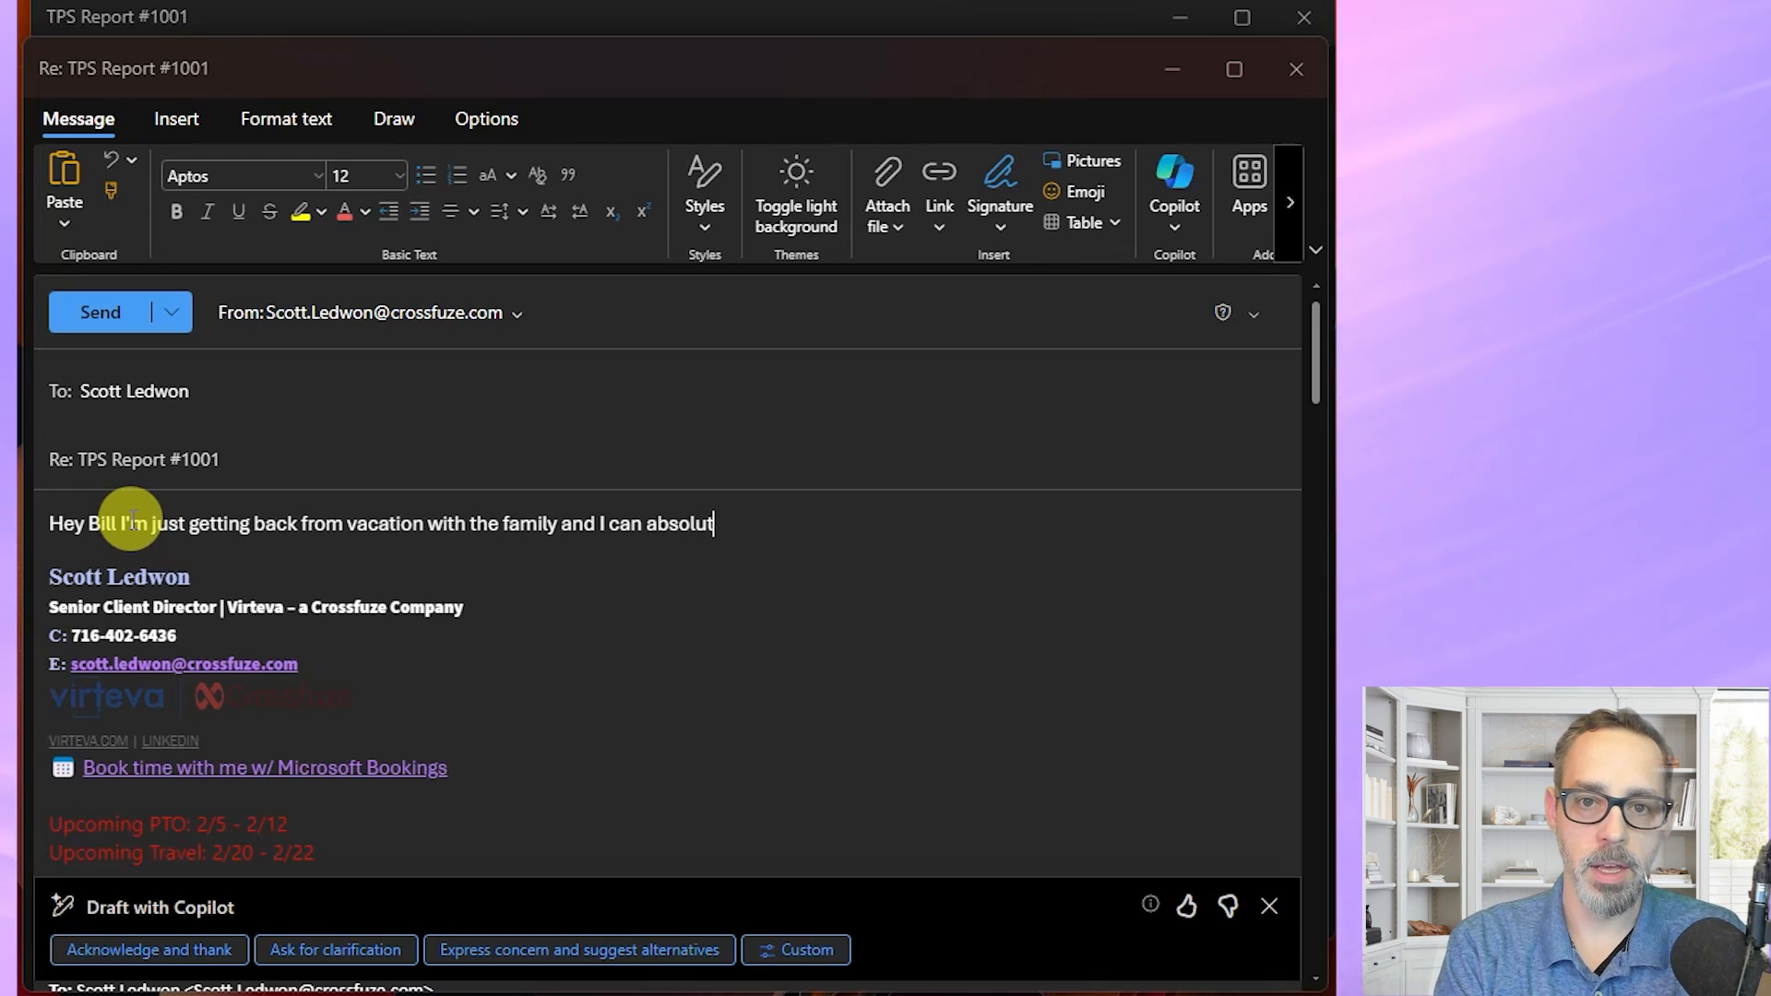
text(ely get you thos)
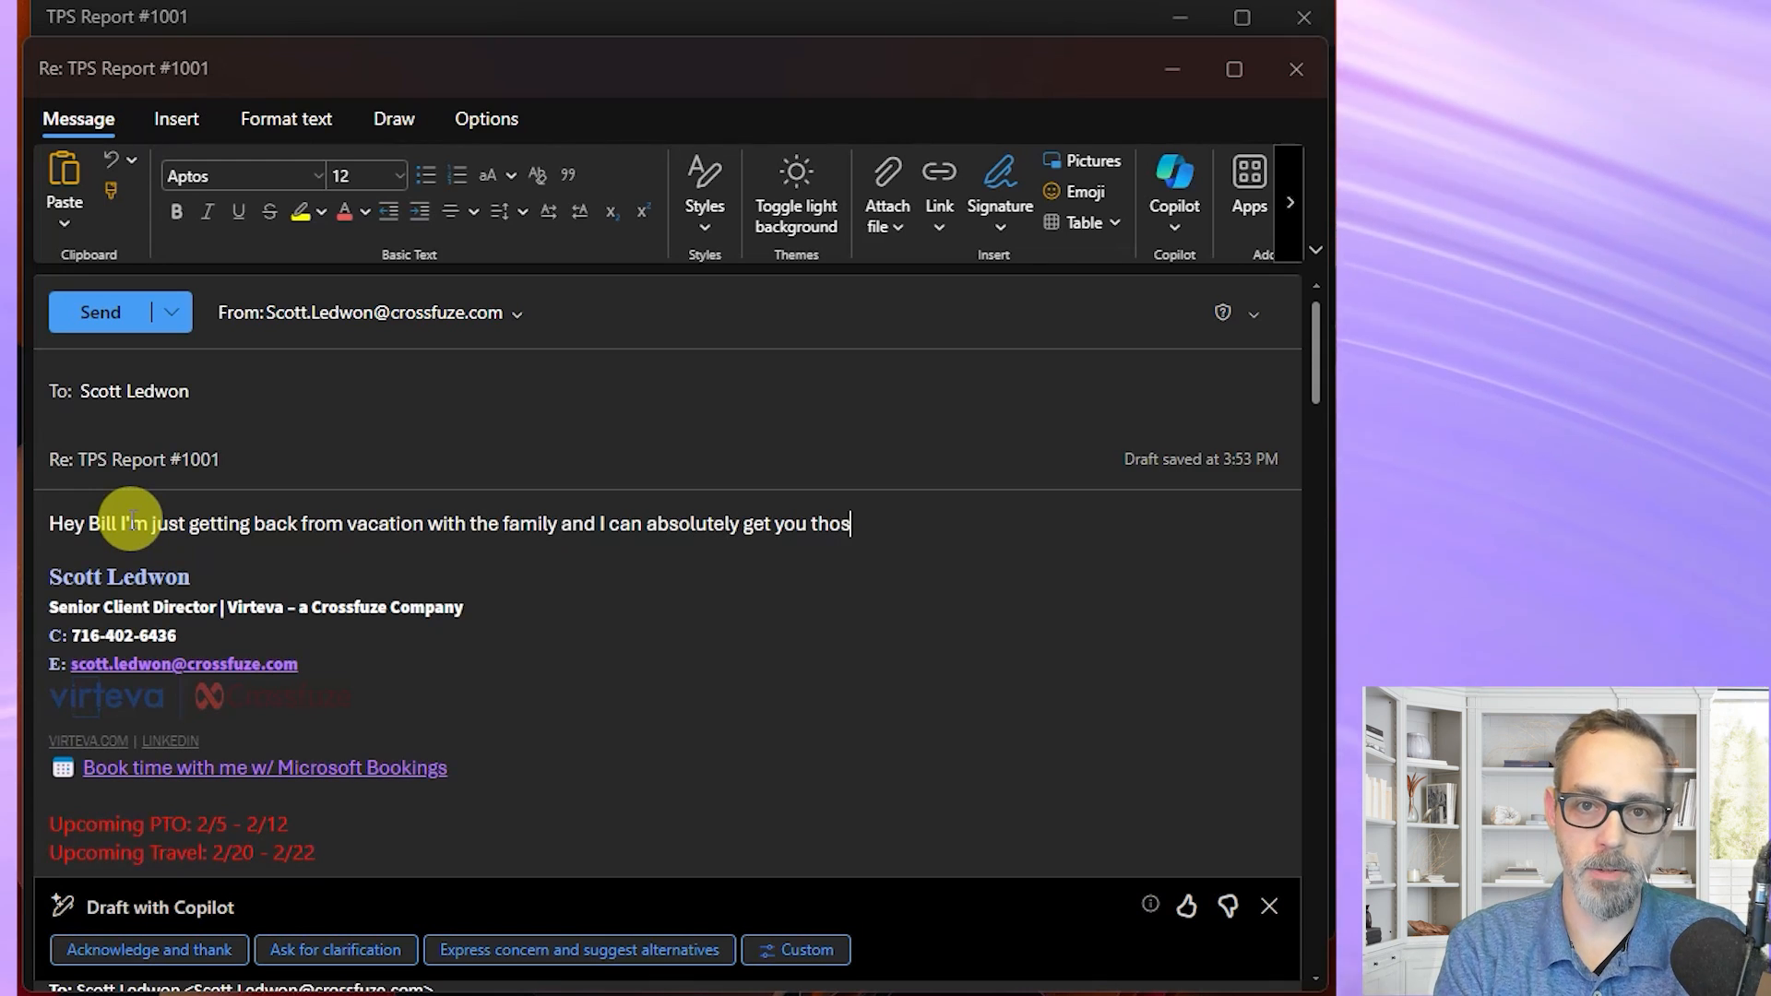
text(e reports before the en)
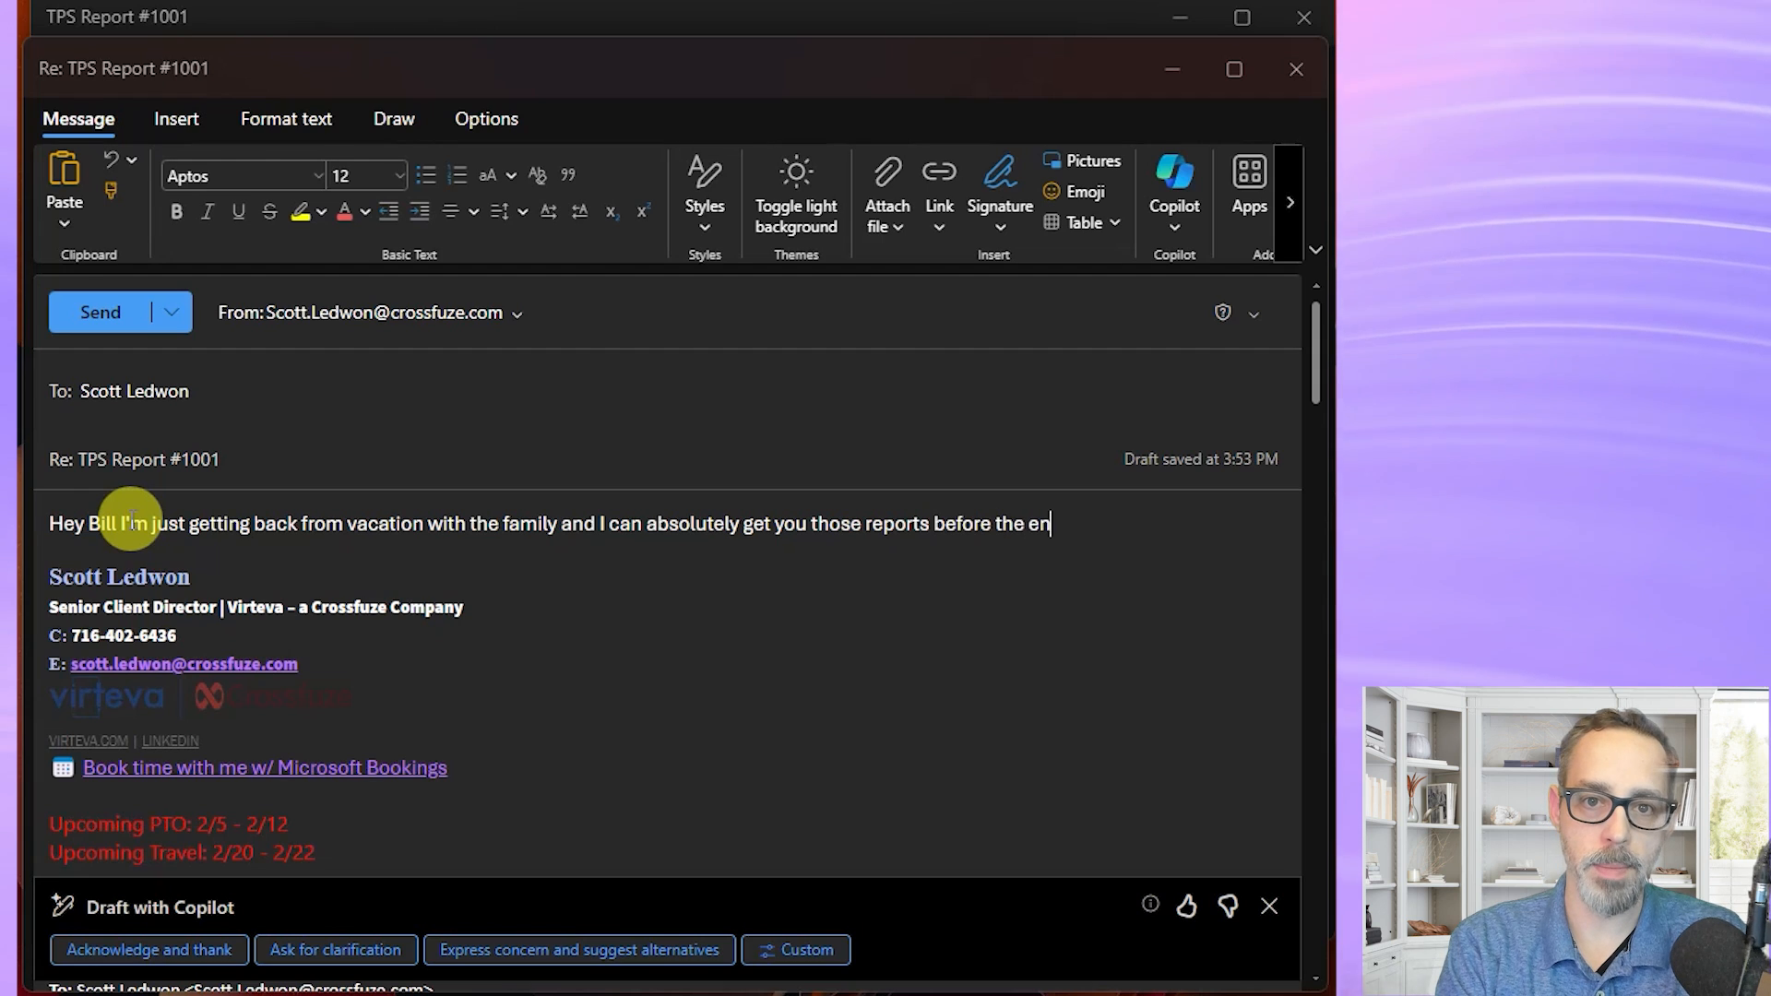
text(d of the day. Is the)
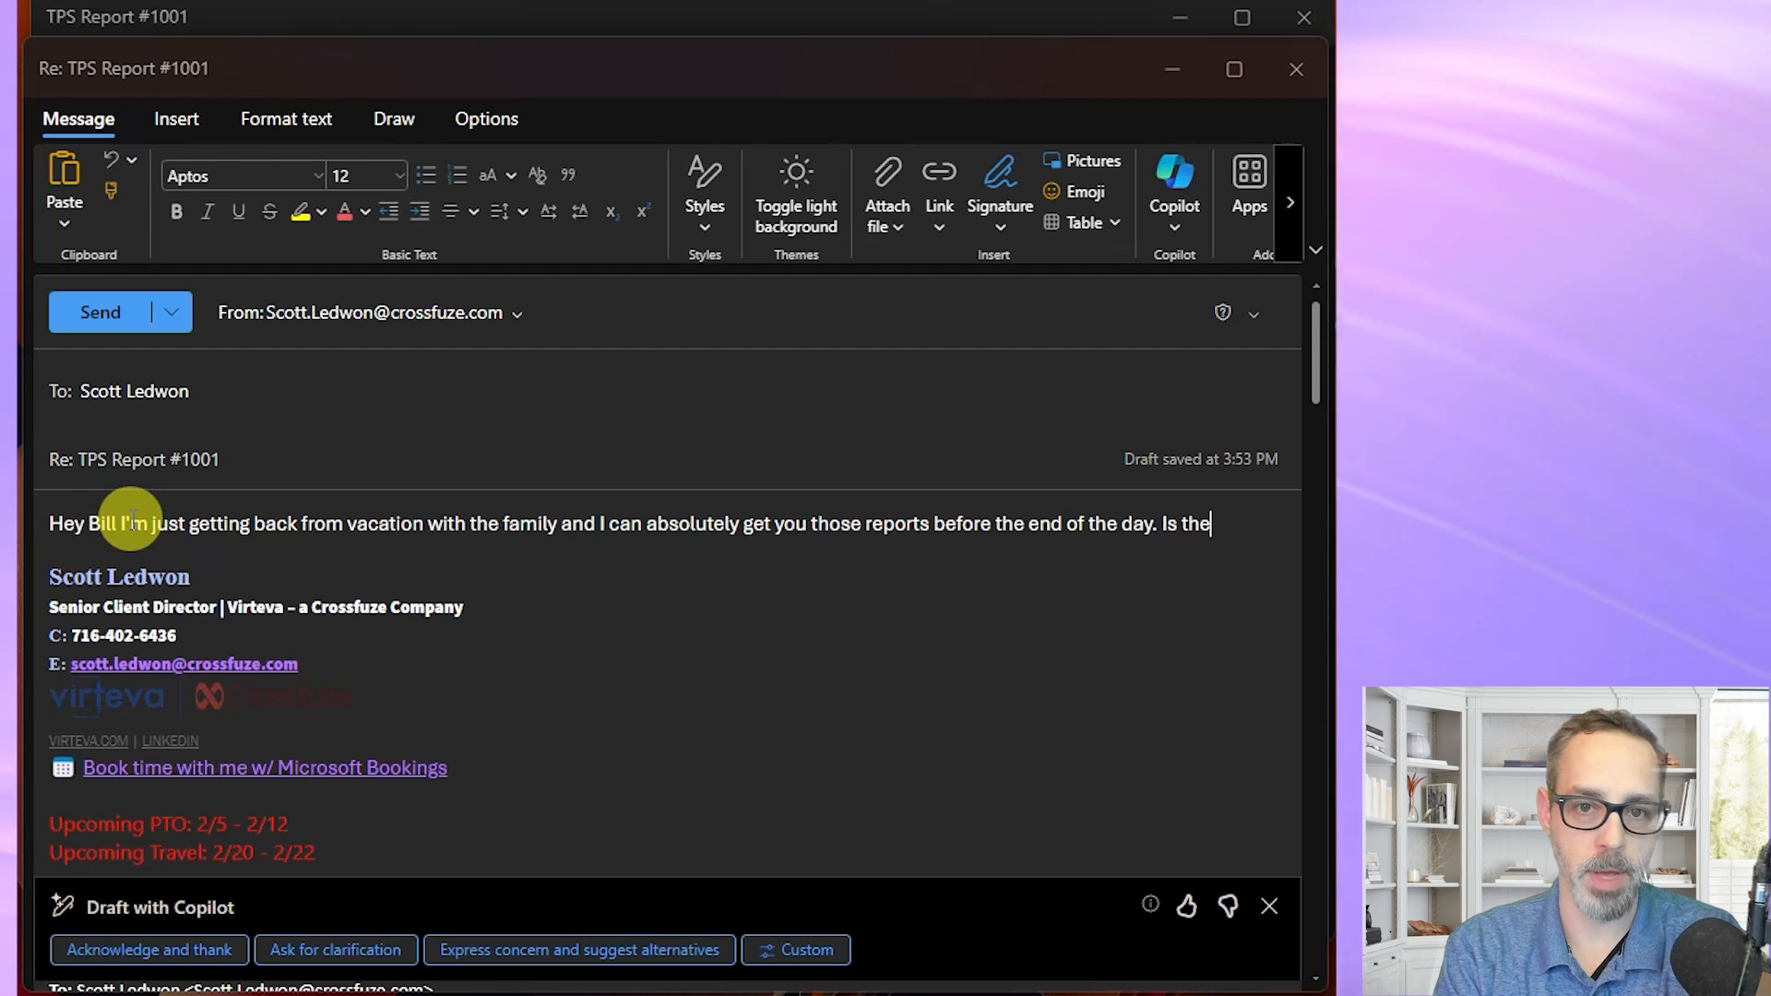
- Finish the reply with "Is there anything specifically that came up over the weekend that I need to know more about before I start creating those reports?"
text(re anything speci)
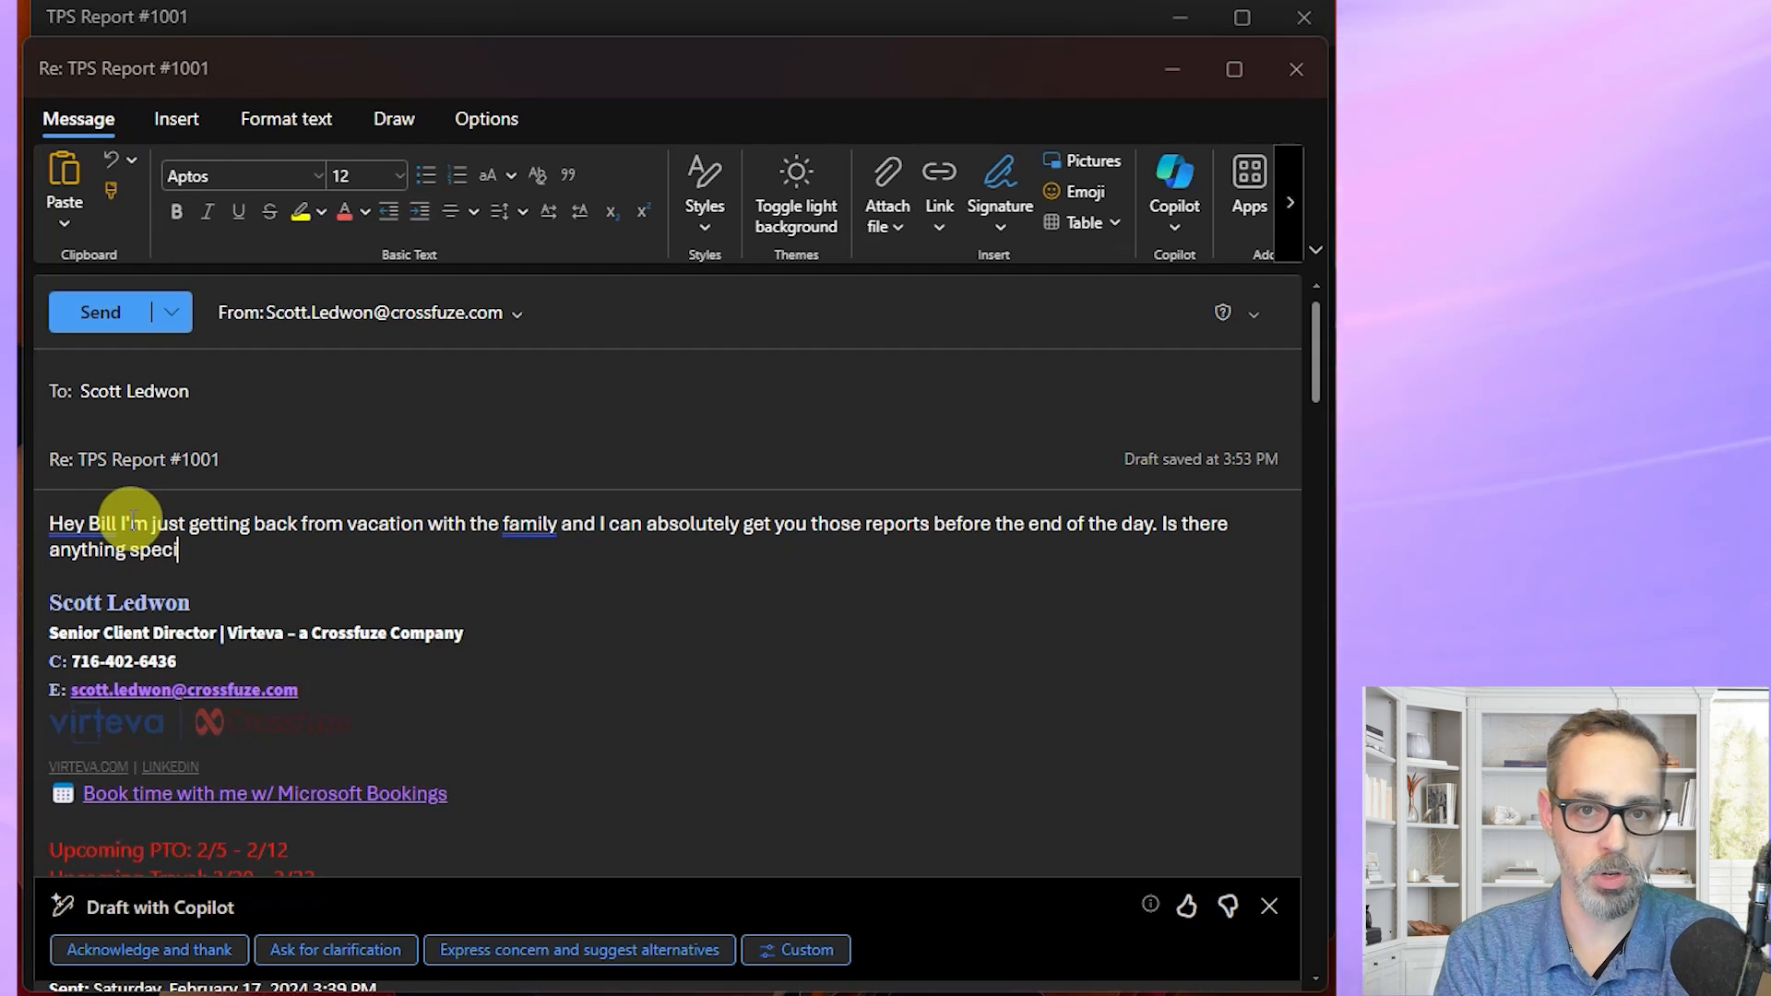
text(fically that came up over )
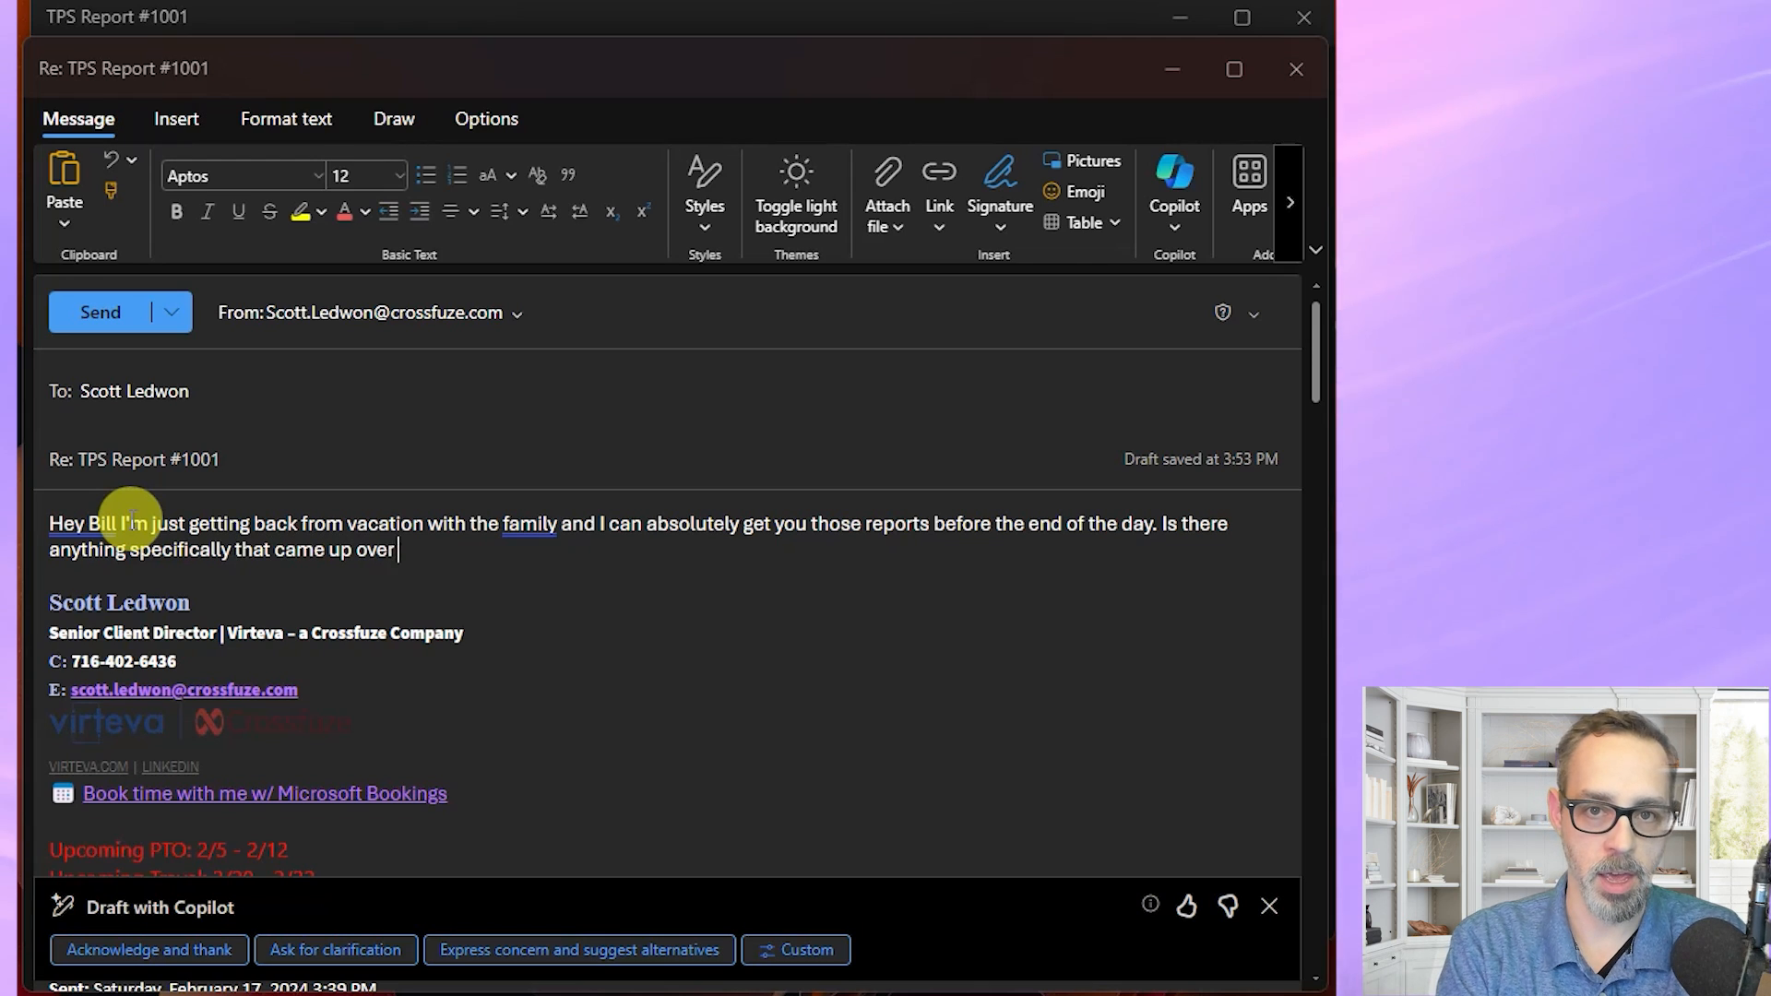
text(the weekend that )
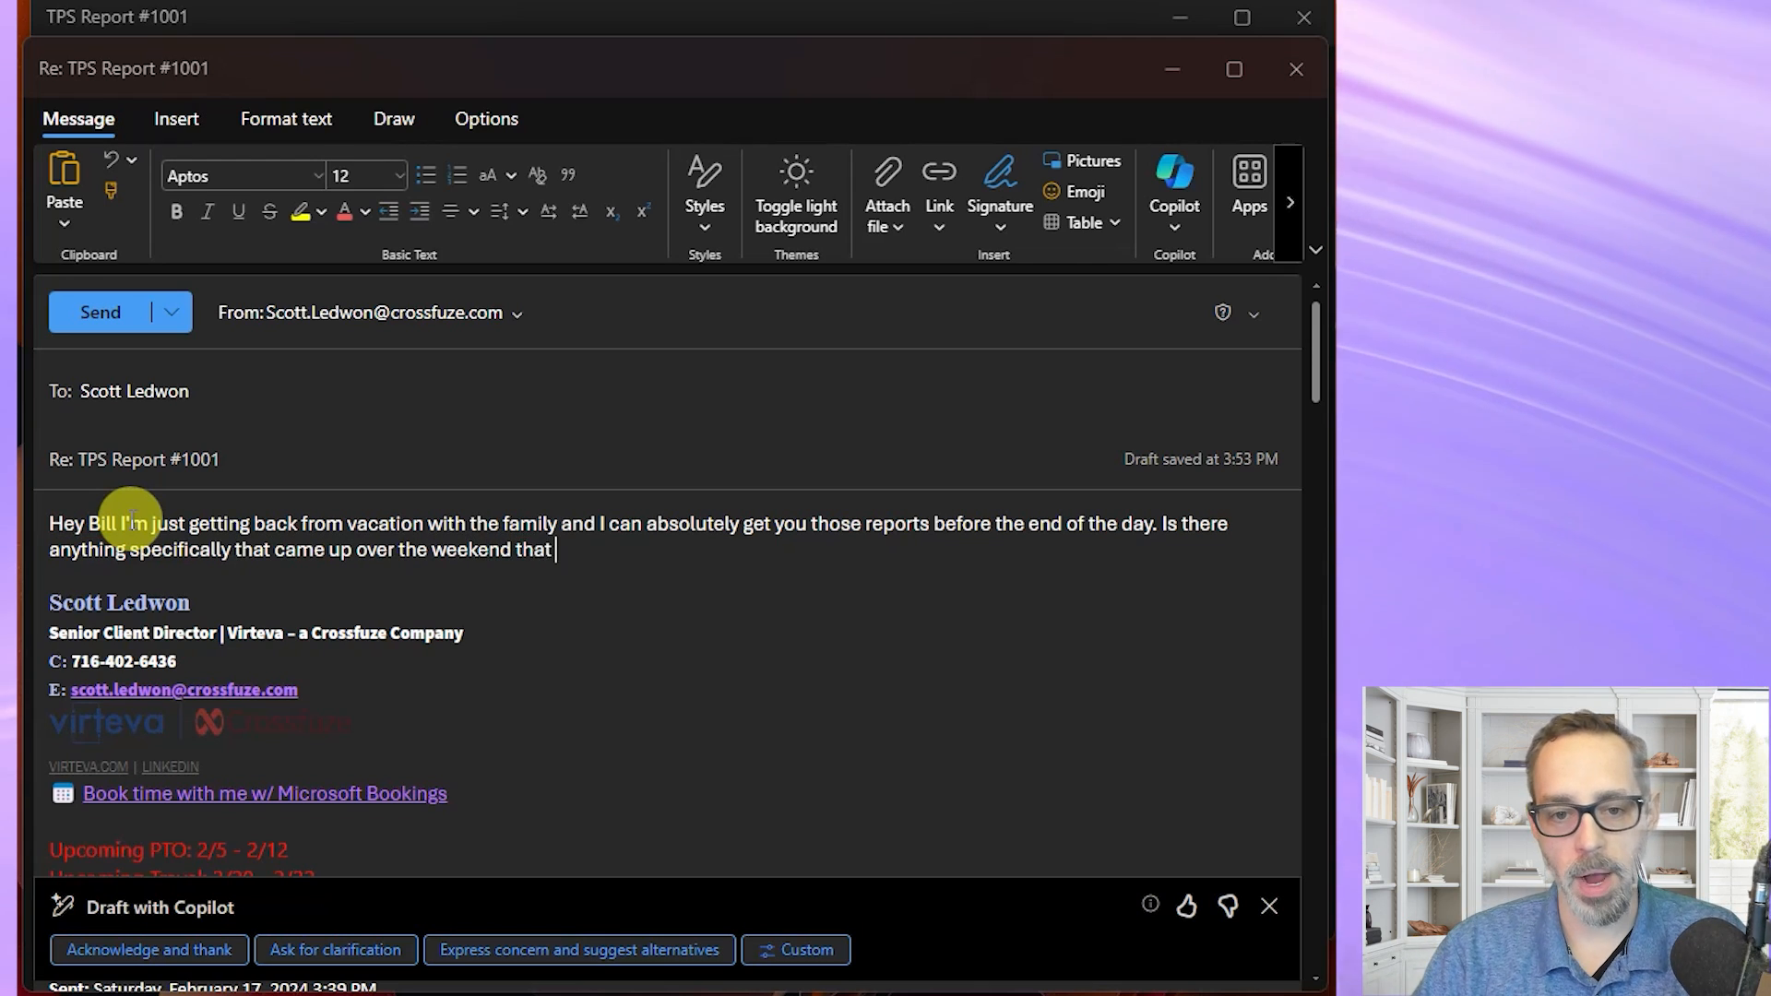
text(I need to know more about be)
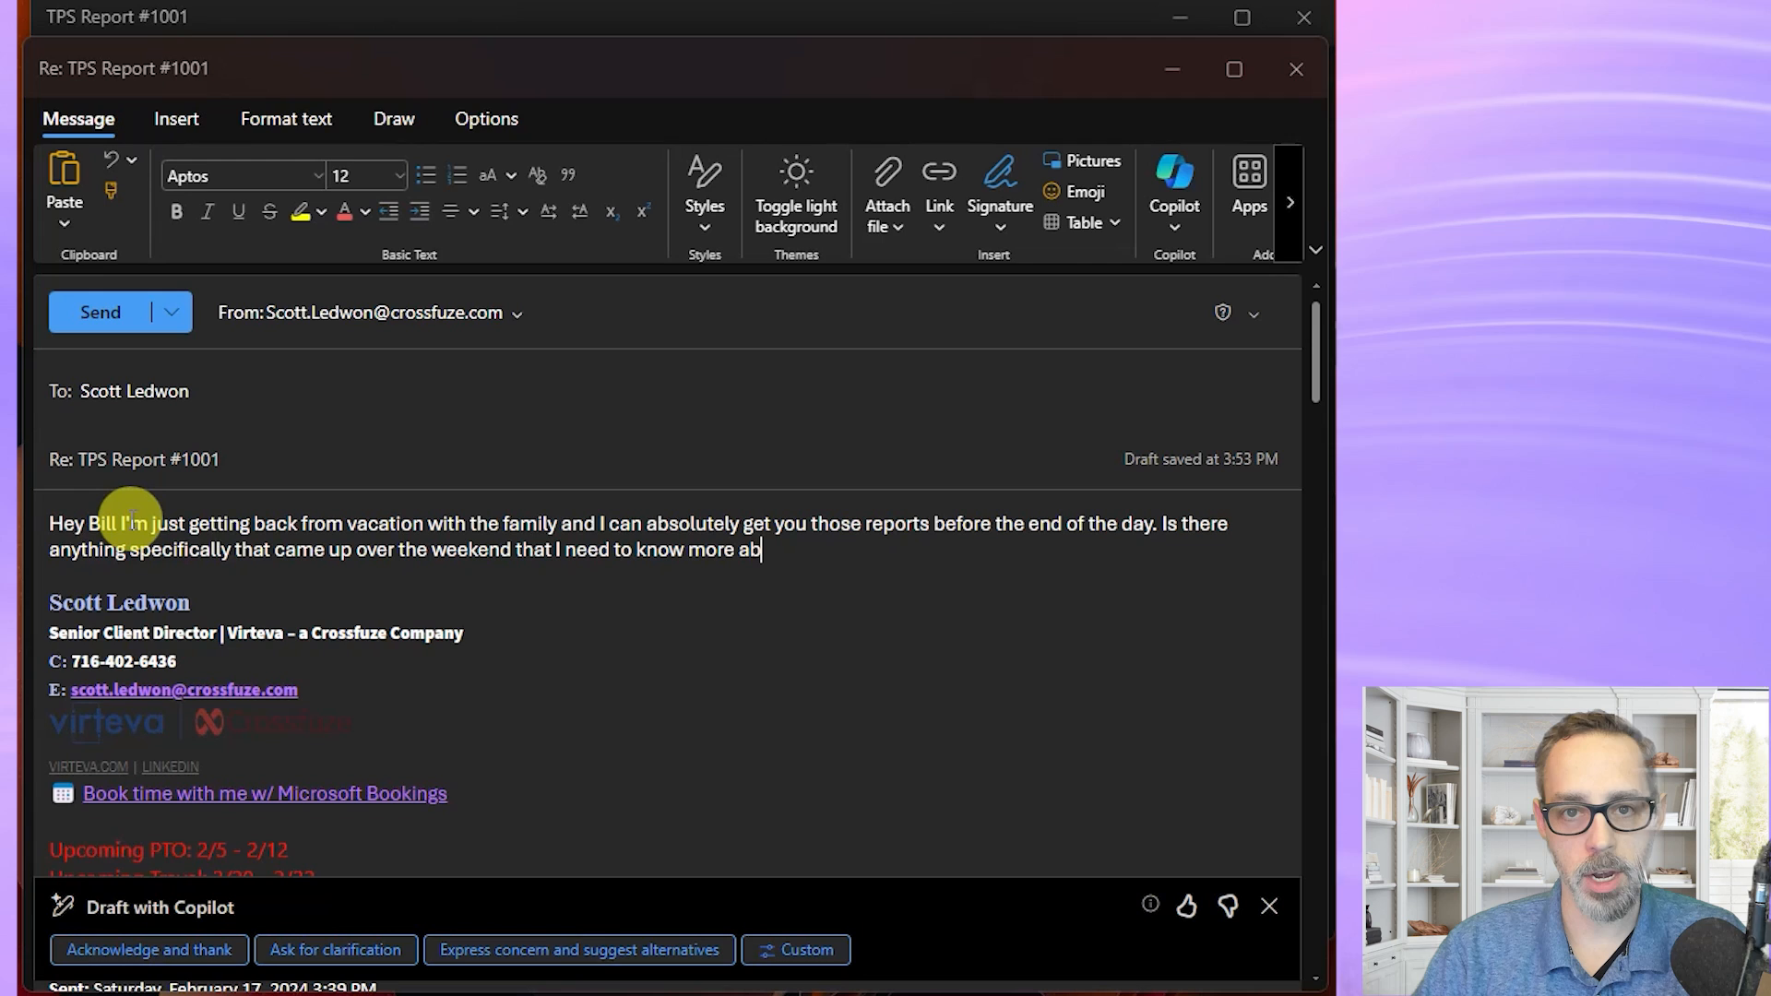
text(fore I start )
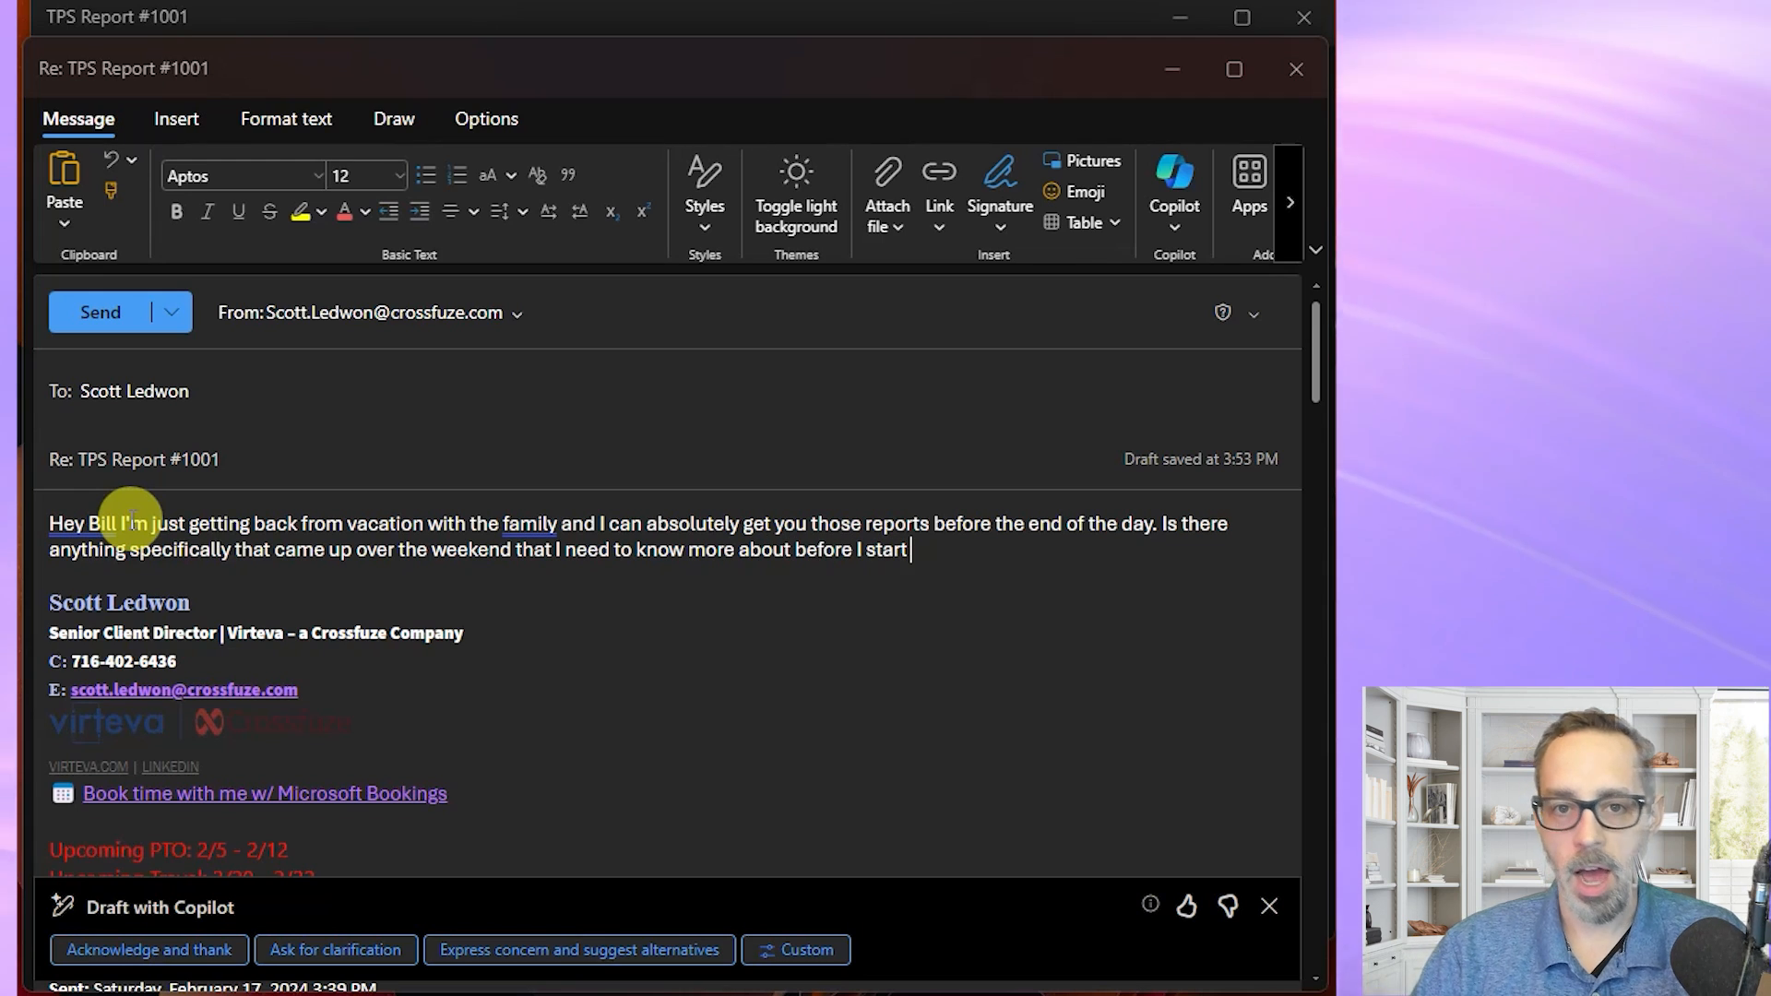
text(creating those reports?)
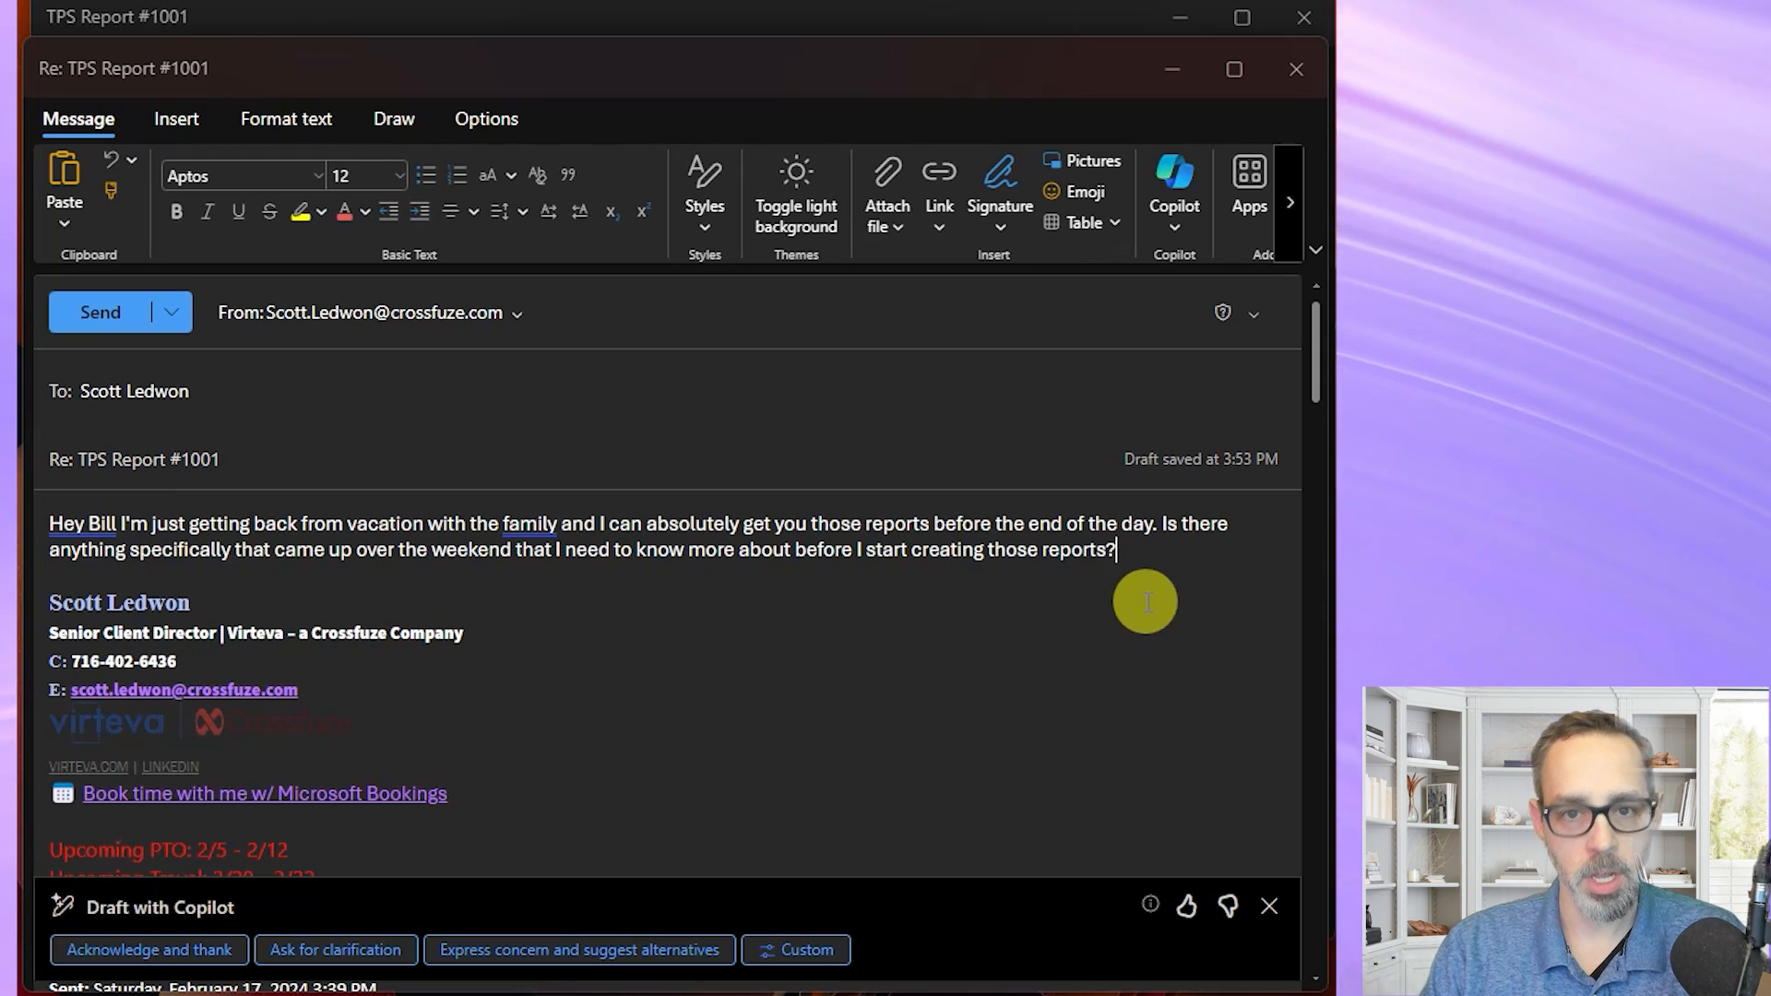
- Generate a Draft with Copilot version of the written reply, using the Direct tone and Medium length
key(Return)
key(Return)
text(/)
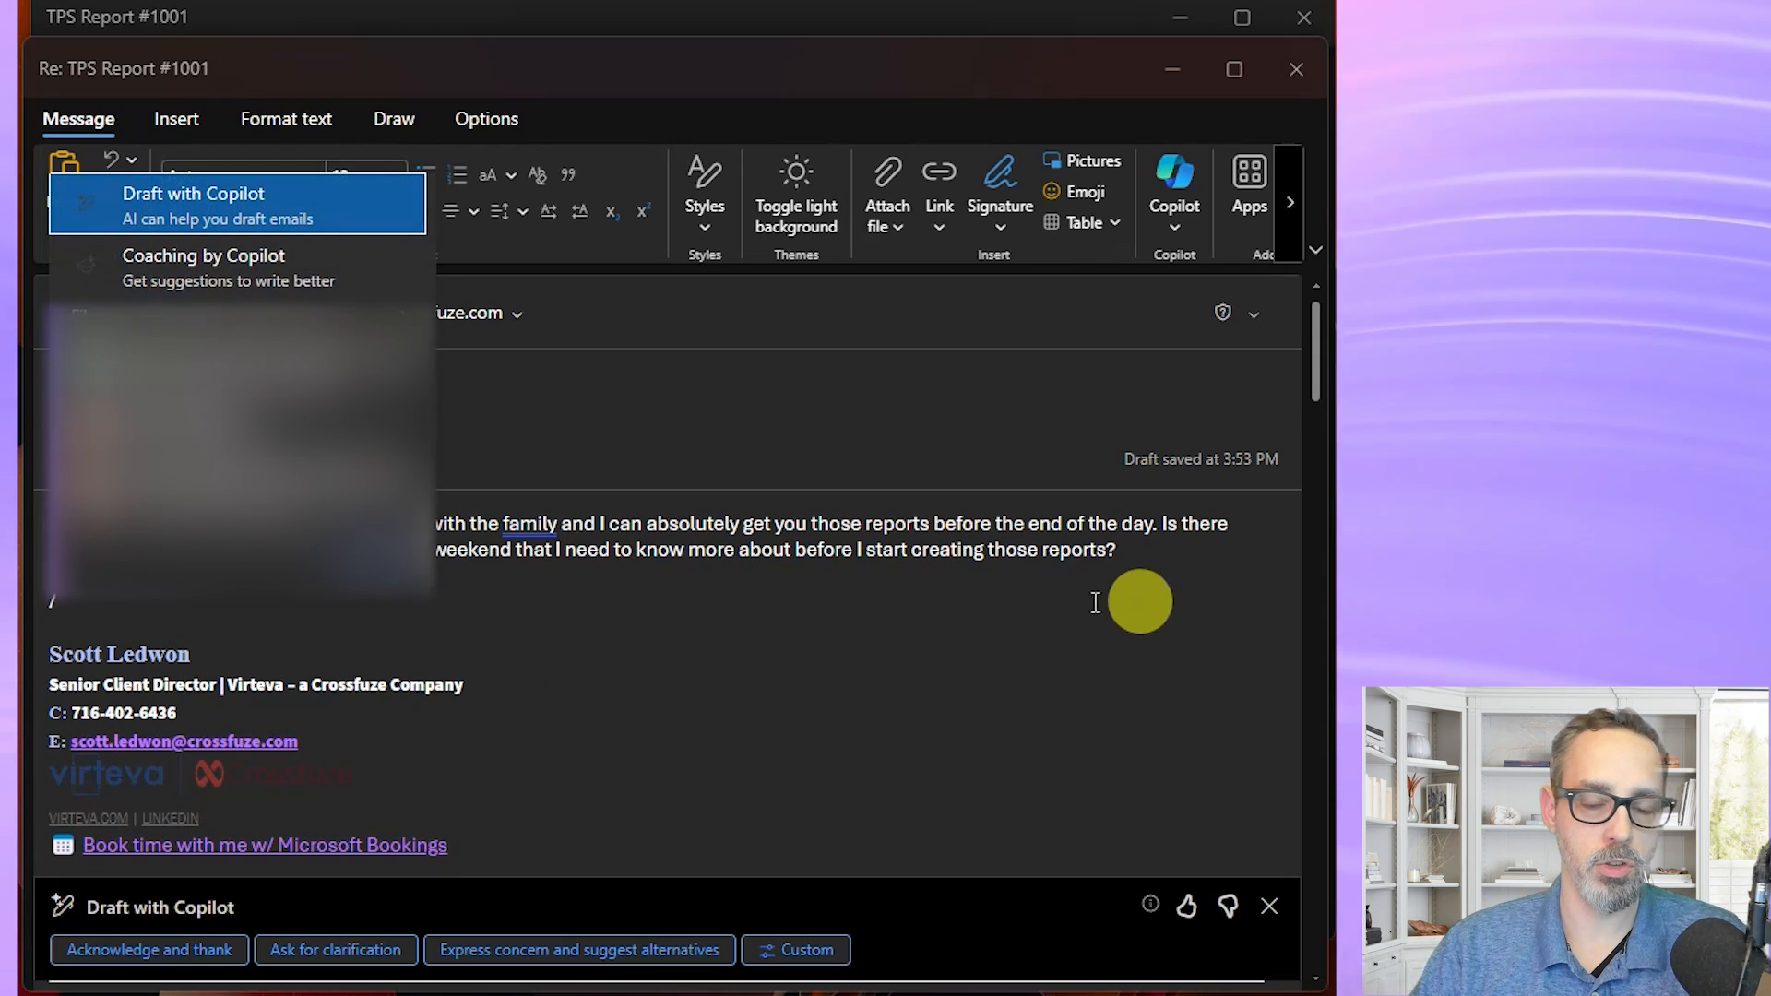
click(347, 207)
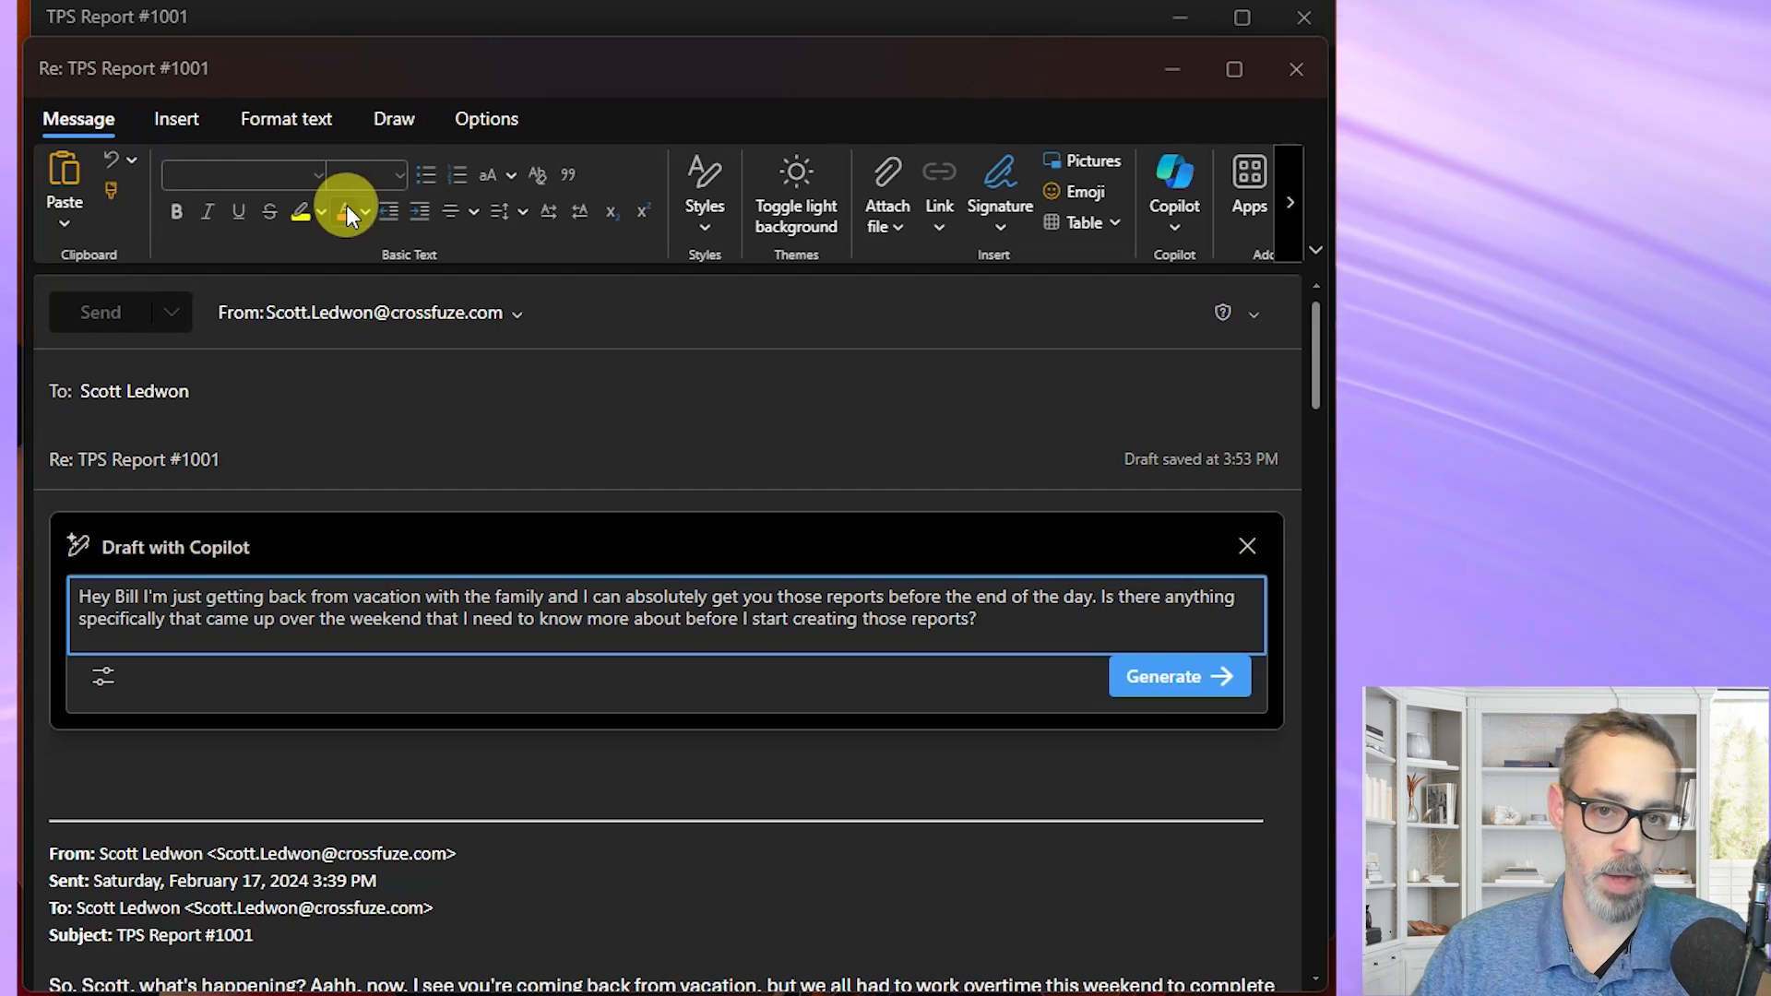
click(118, 694)
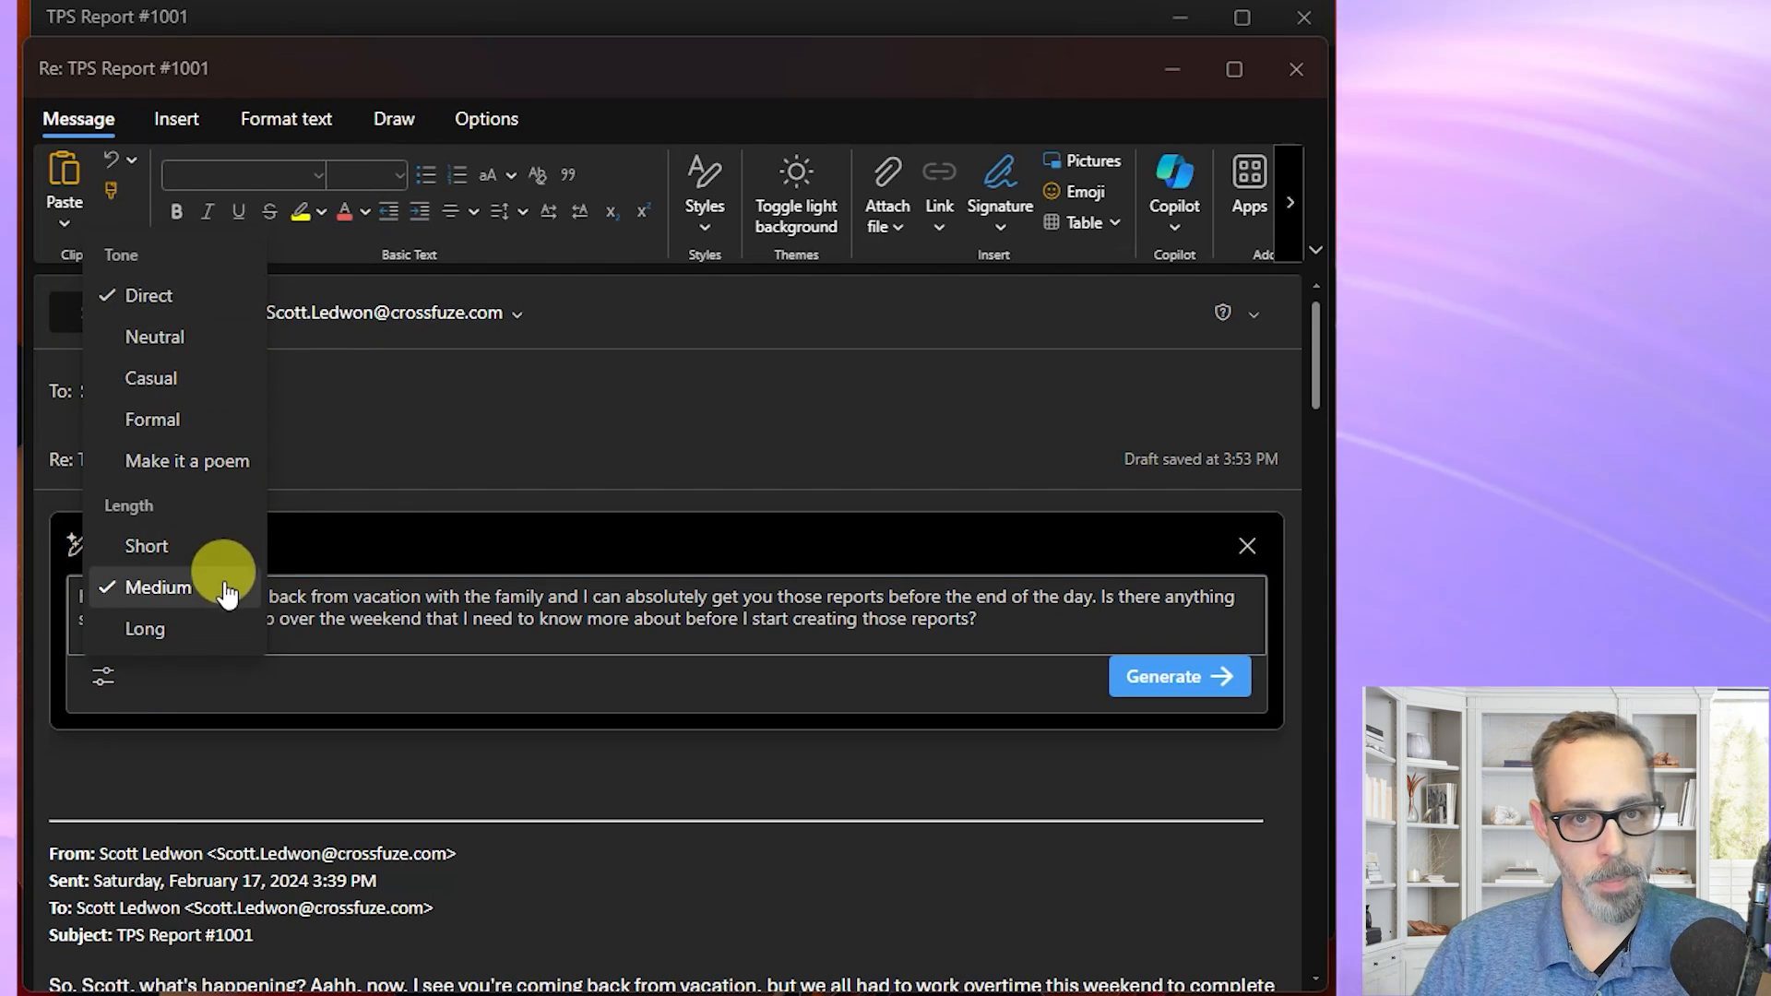
click(1237, 699)
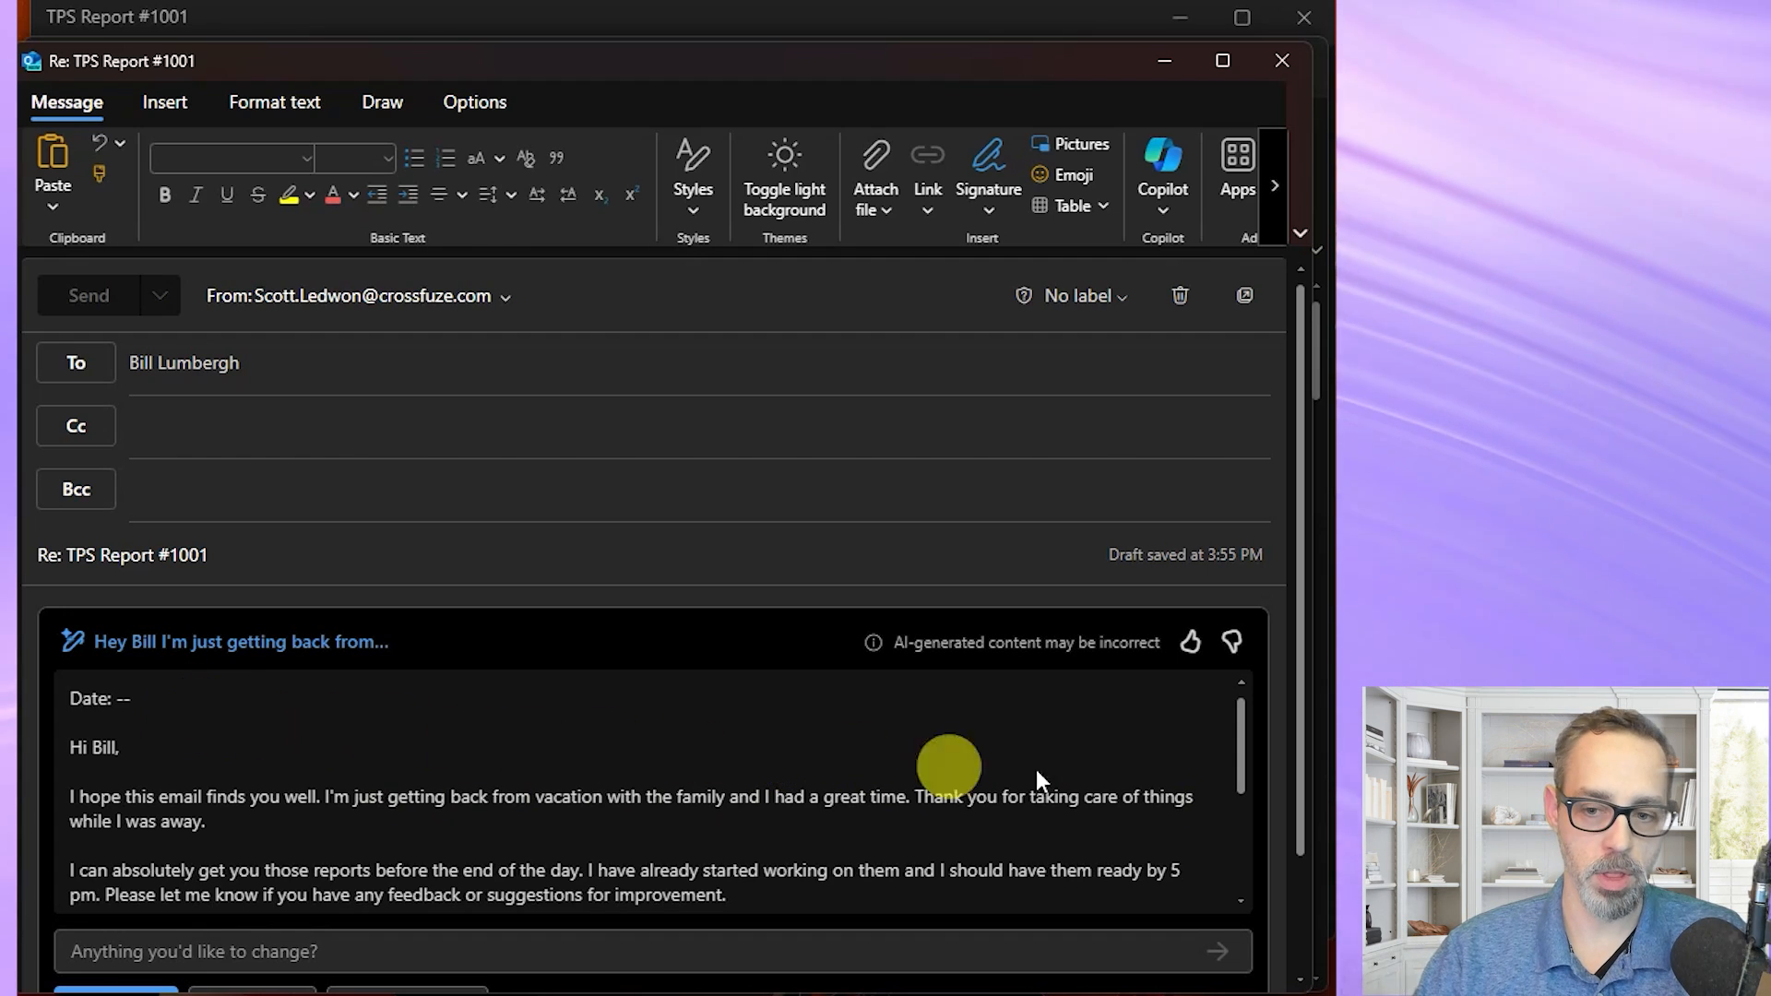
- Review the generated draft down to its sign-off and keep it as the reply text
mouse_move(1238, 723)
mouse_down()
mouse_move(1243, 816)
mouse_move(1263, 721)
mouse_up()
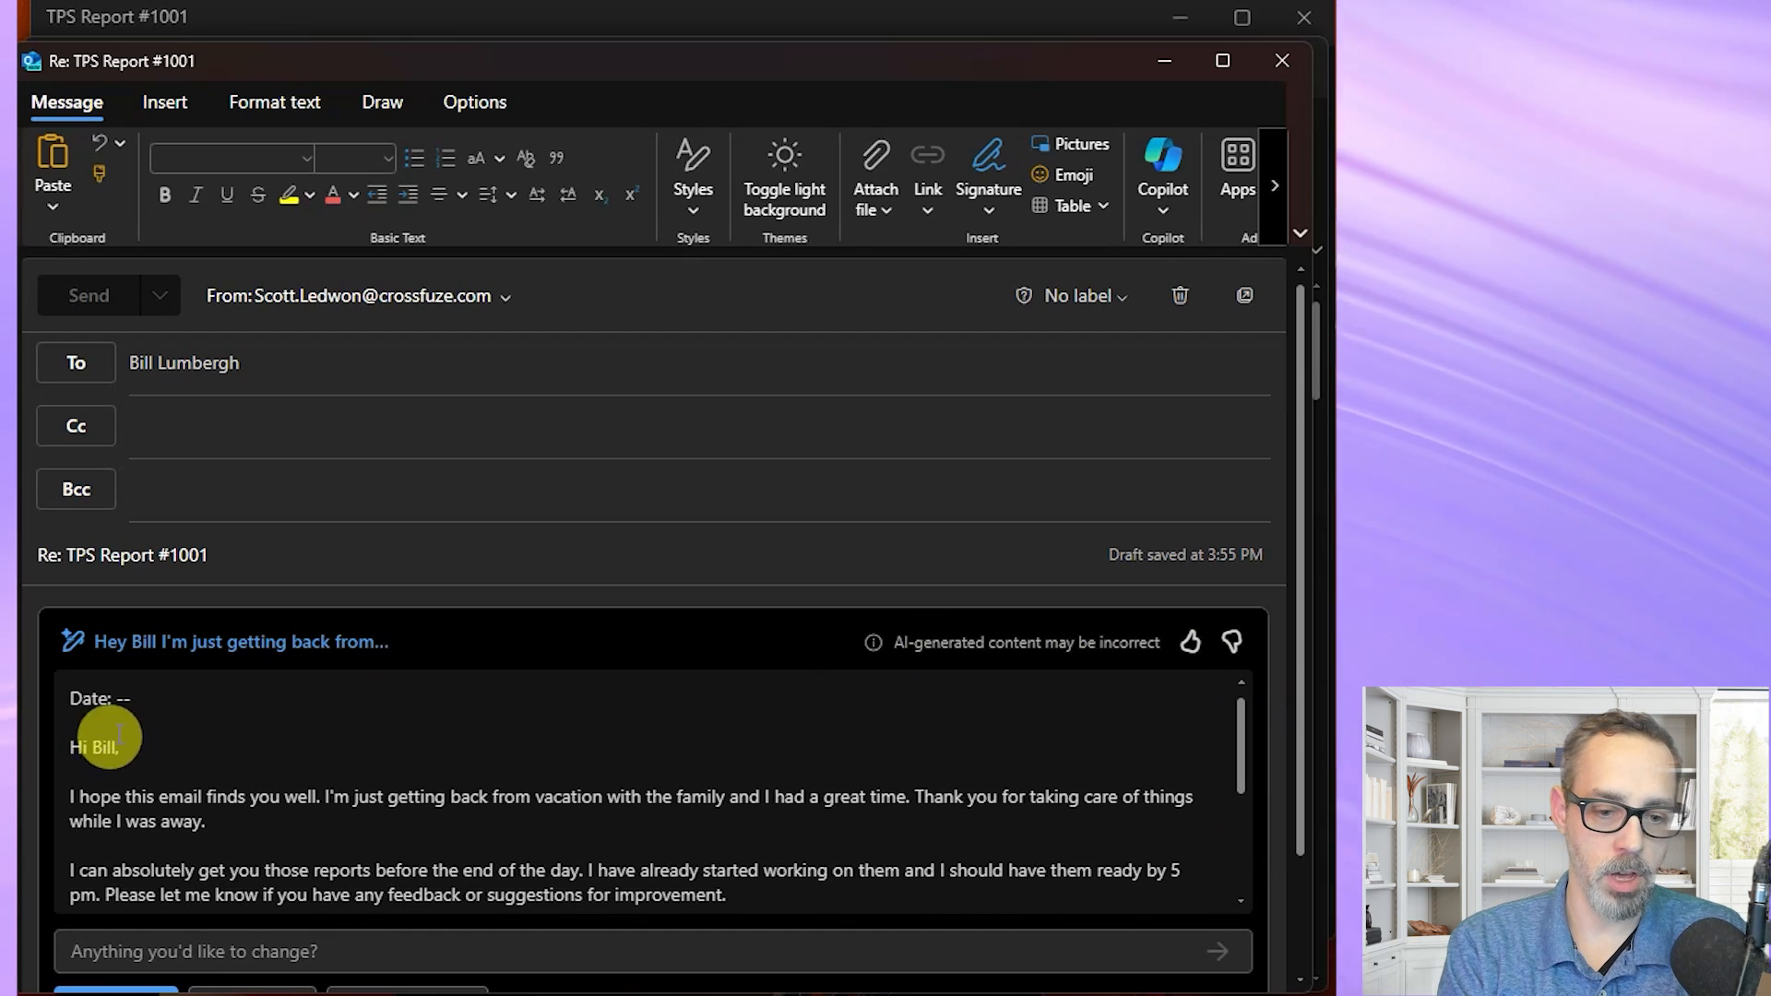
drag(143, 701, 65, 703)
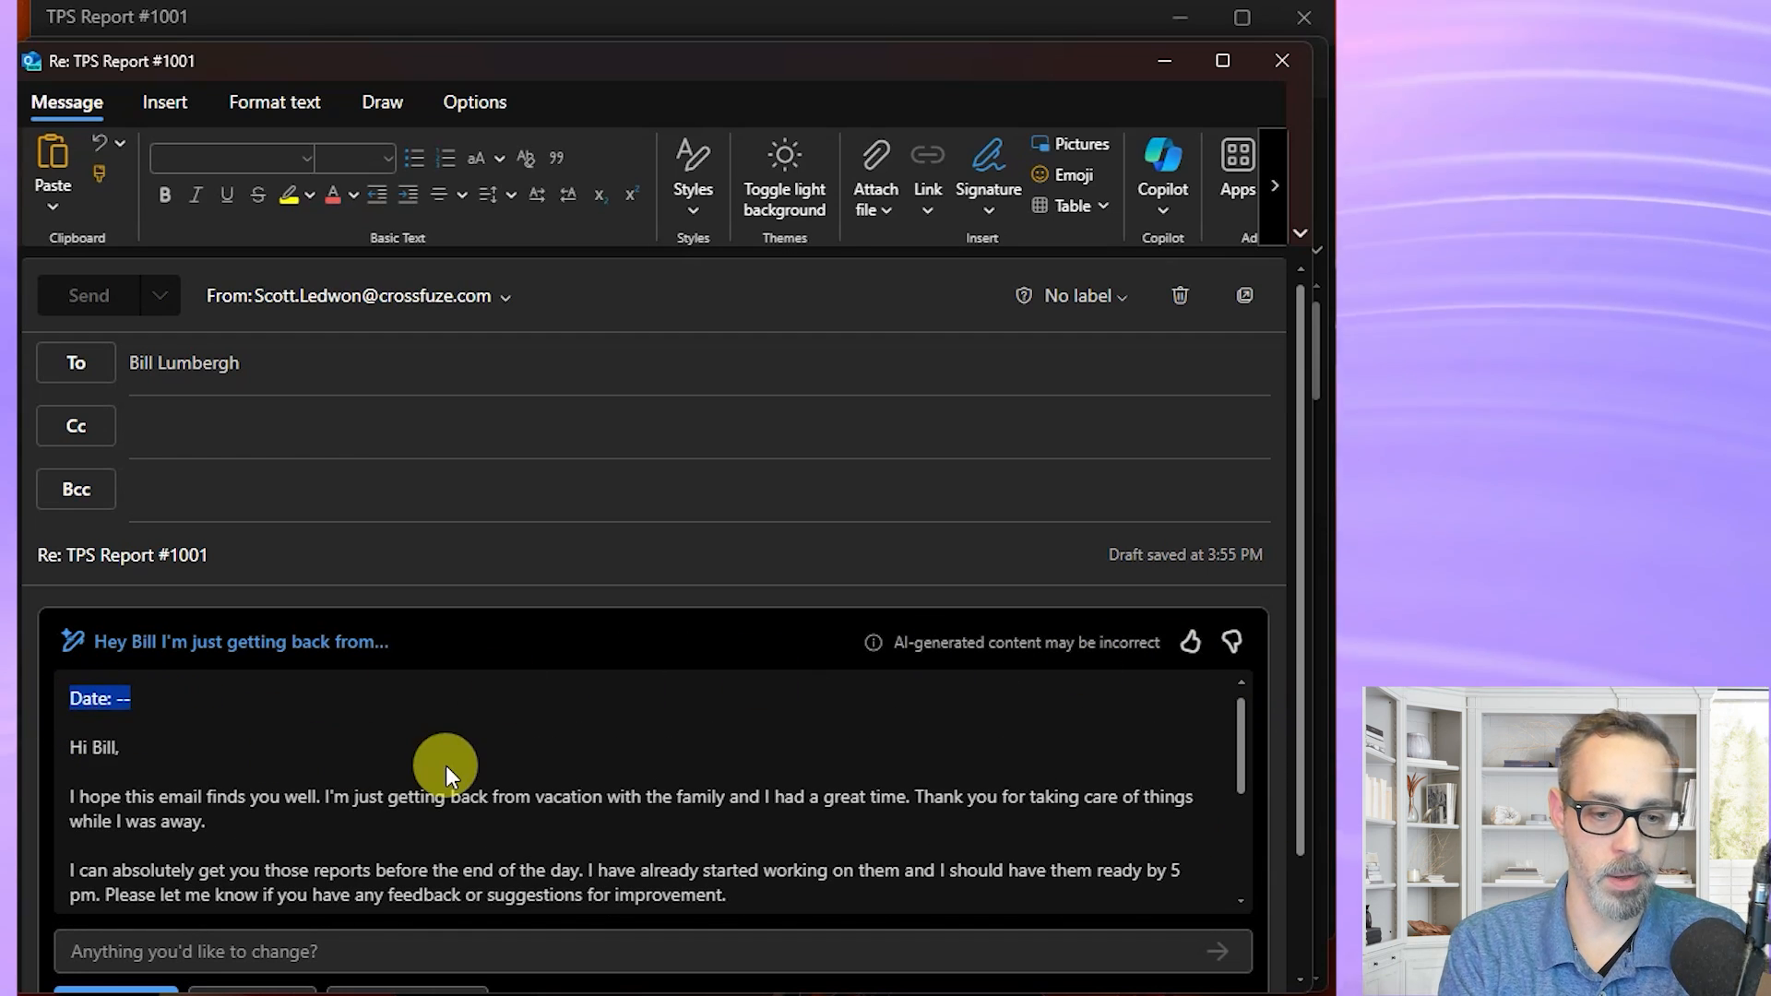
drag(1245, 754, 1252, 847)
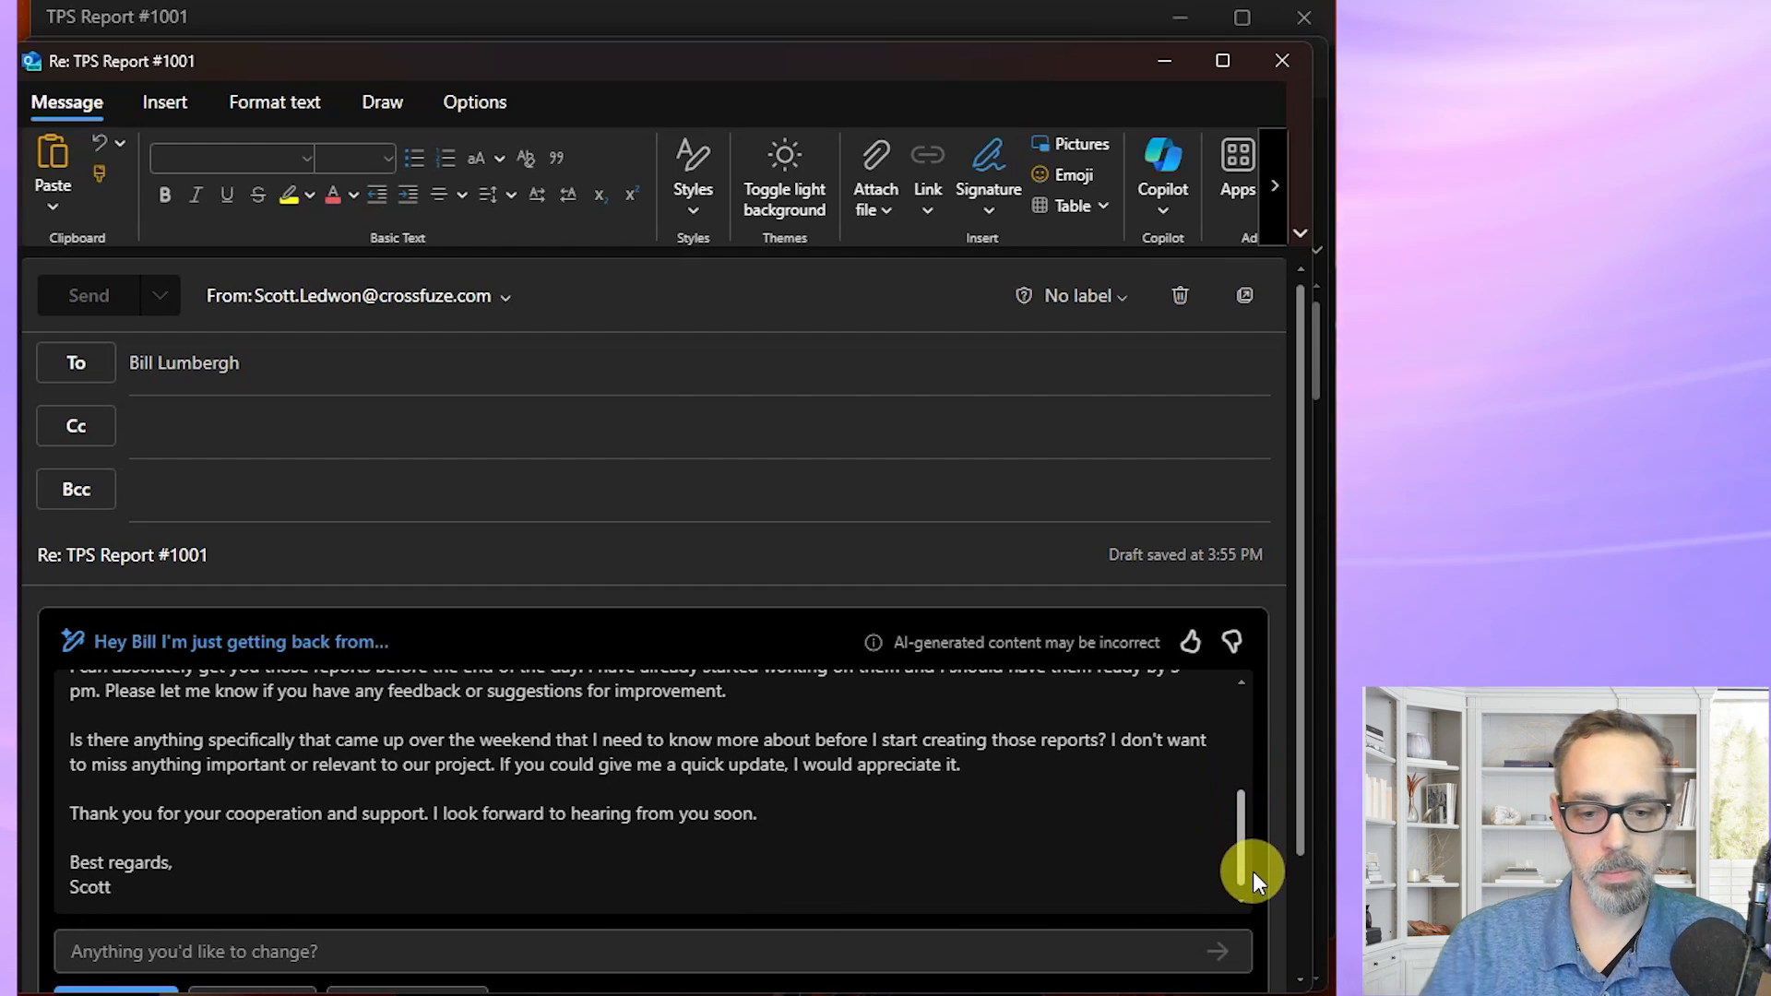
scroll(1005, 754, down, 2)
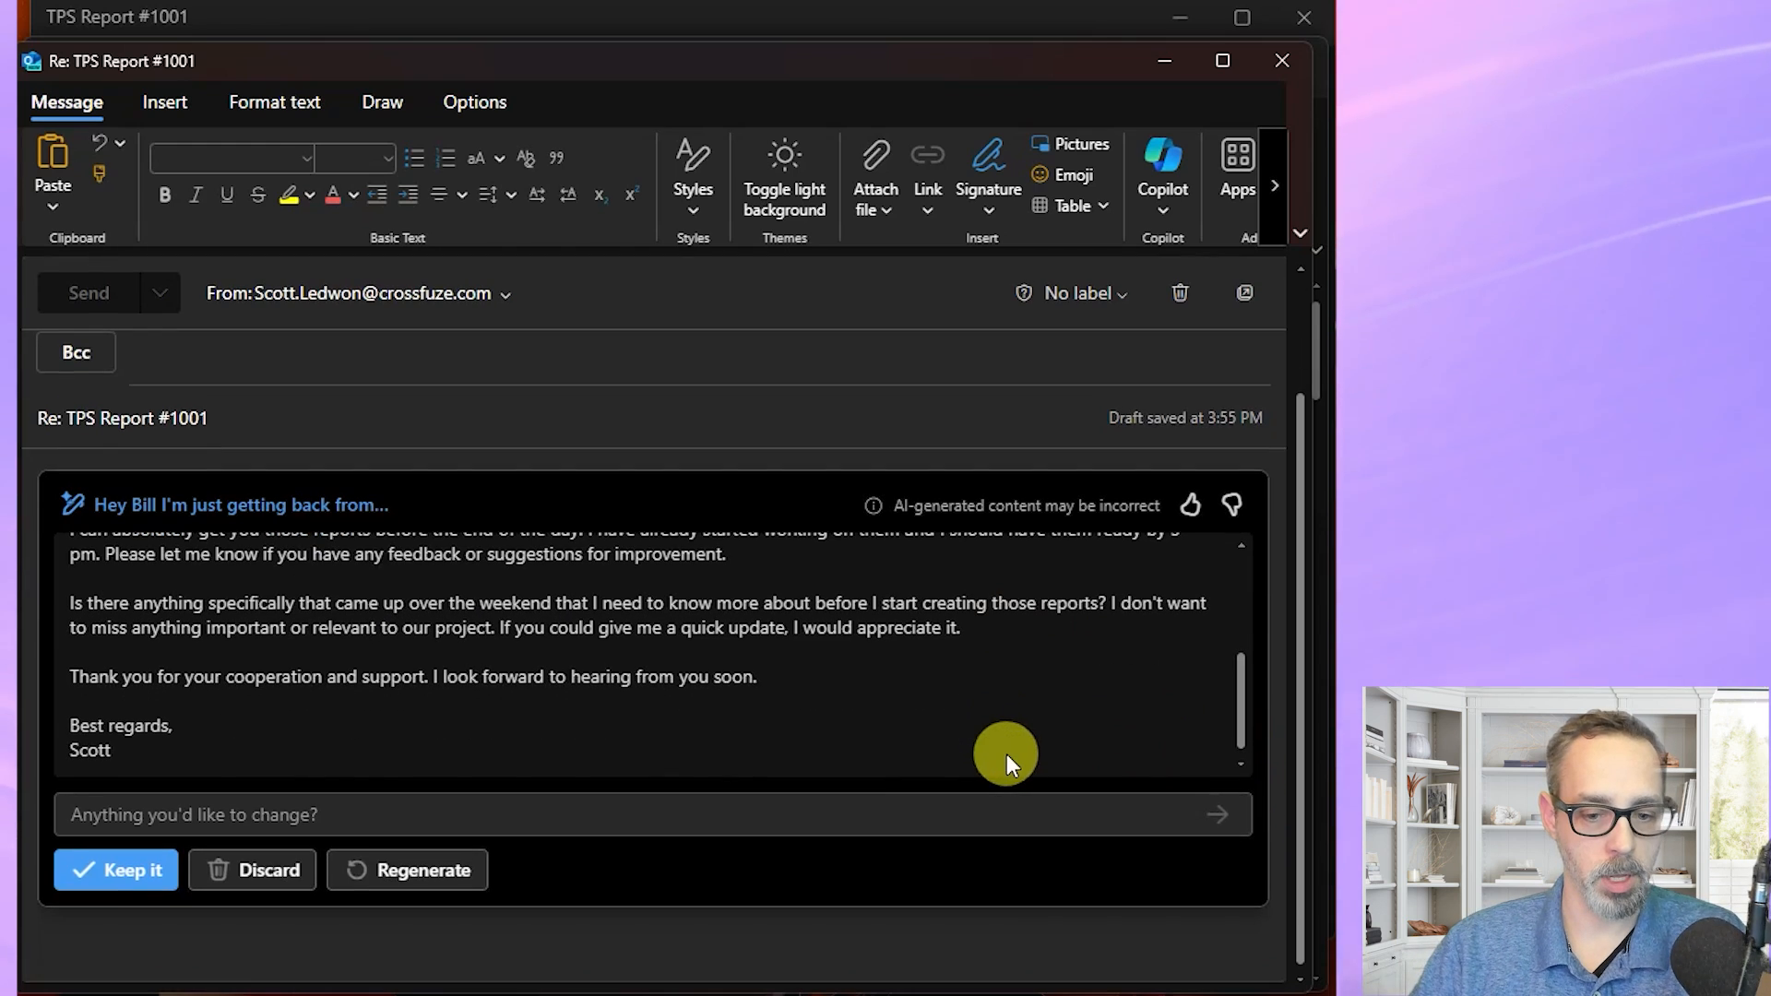
click(159, 883)
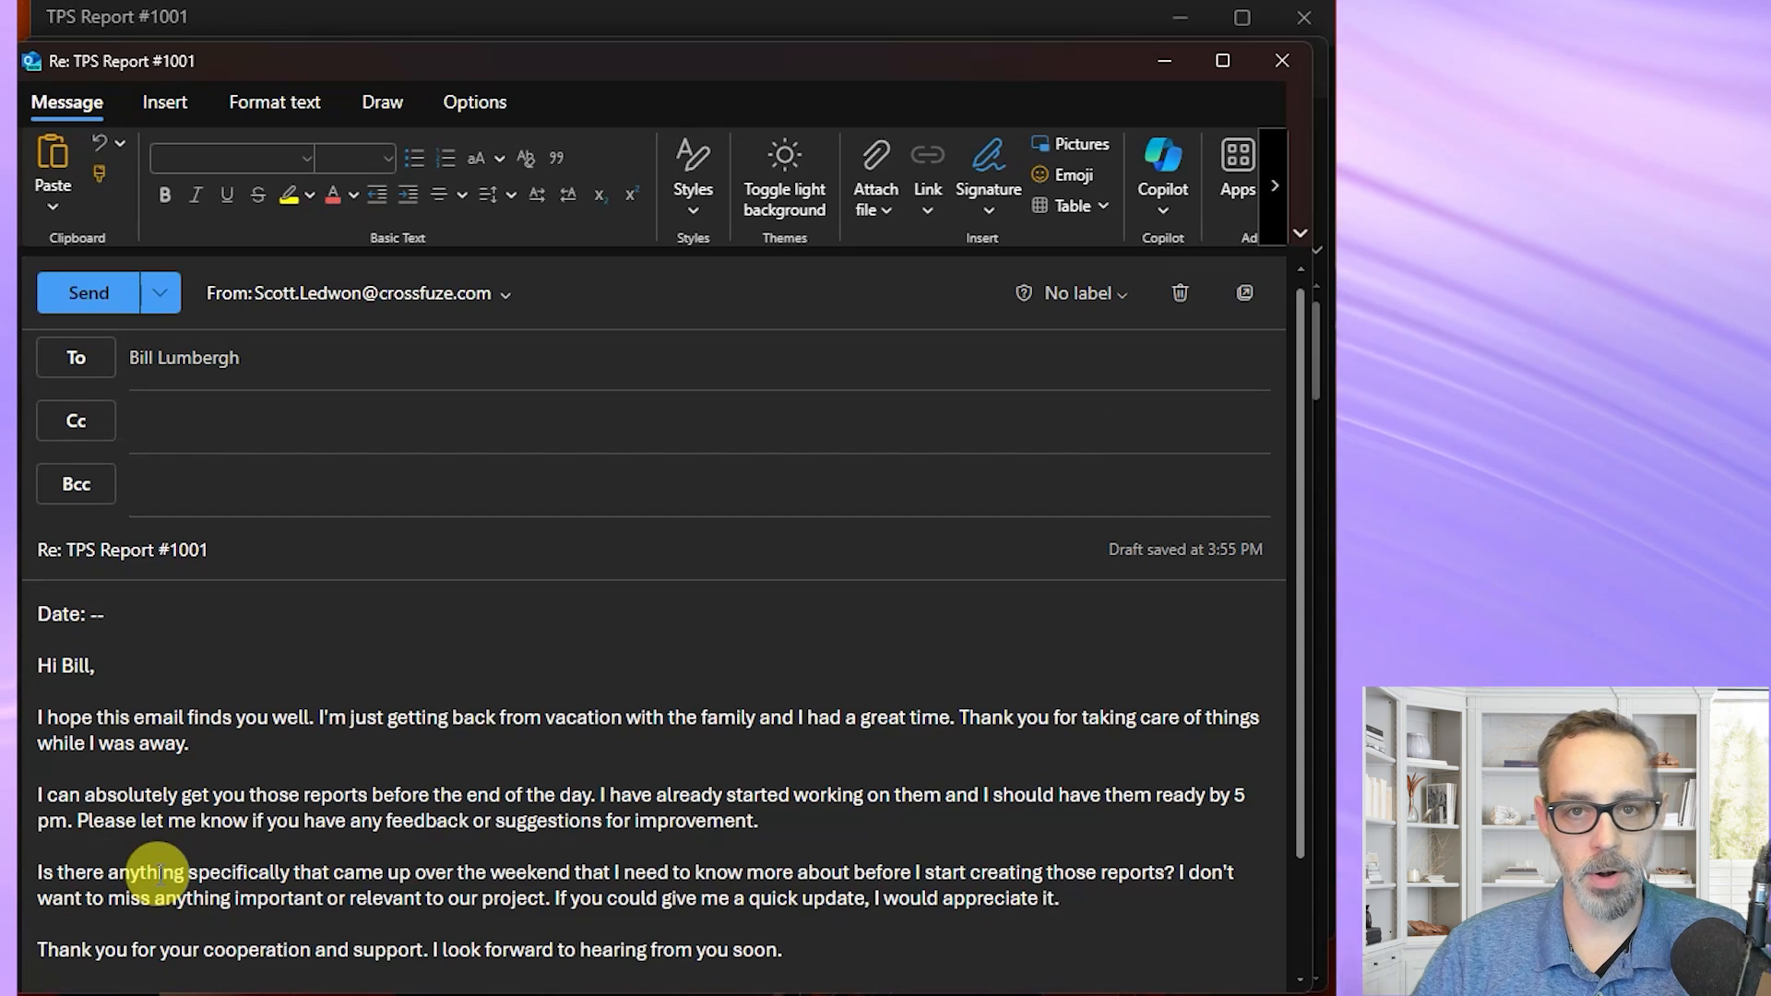
- Delete the "Date: --" line and the blank line below it so the reply starts with the greeting
drag(124, 602, 42, 656)
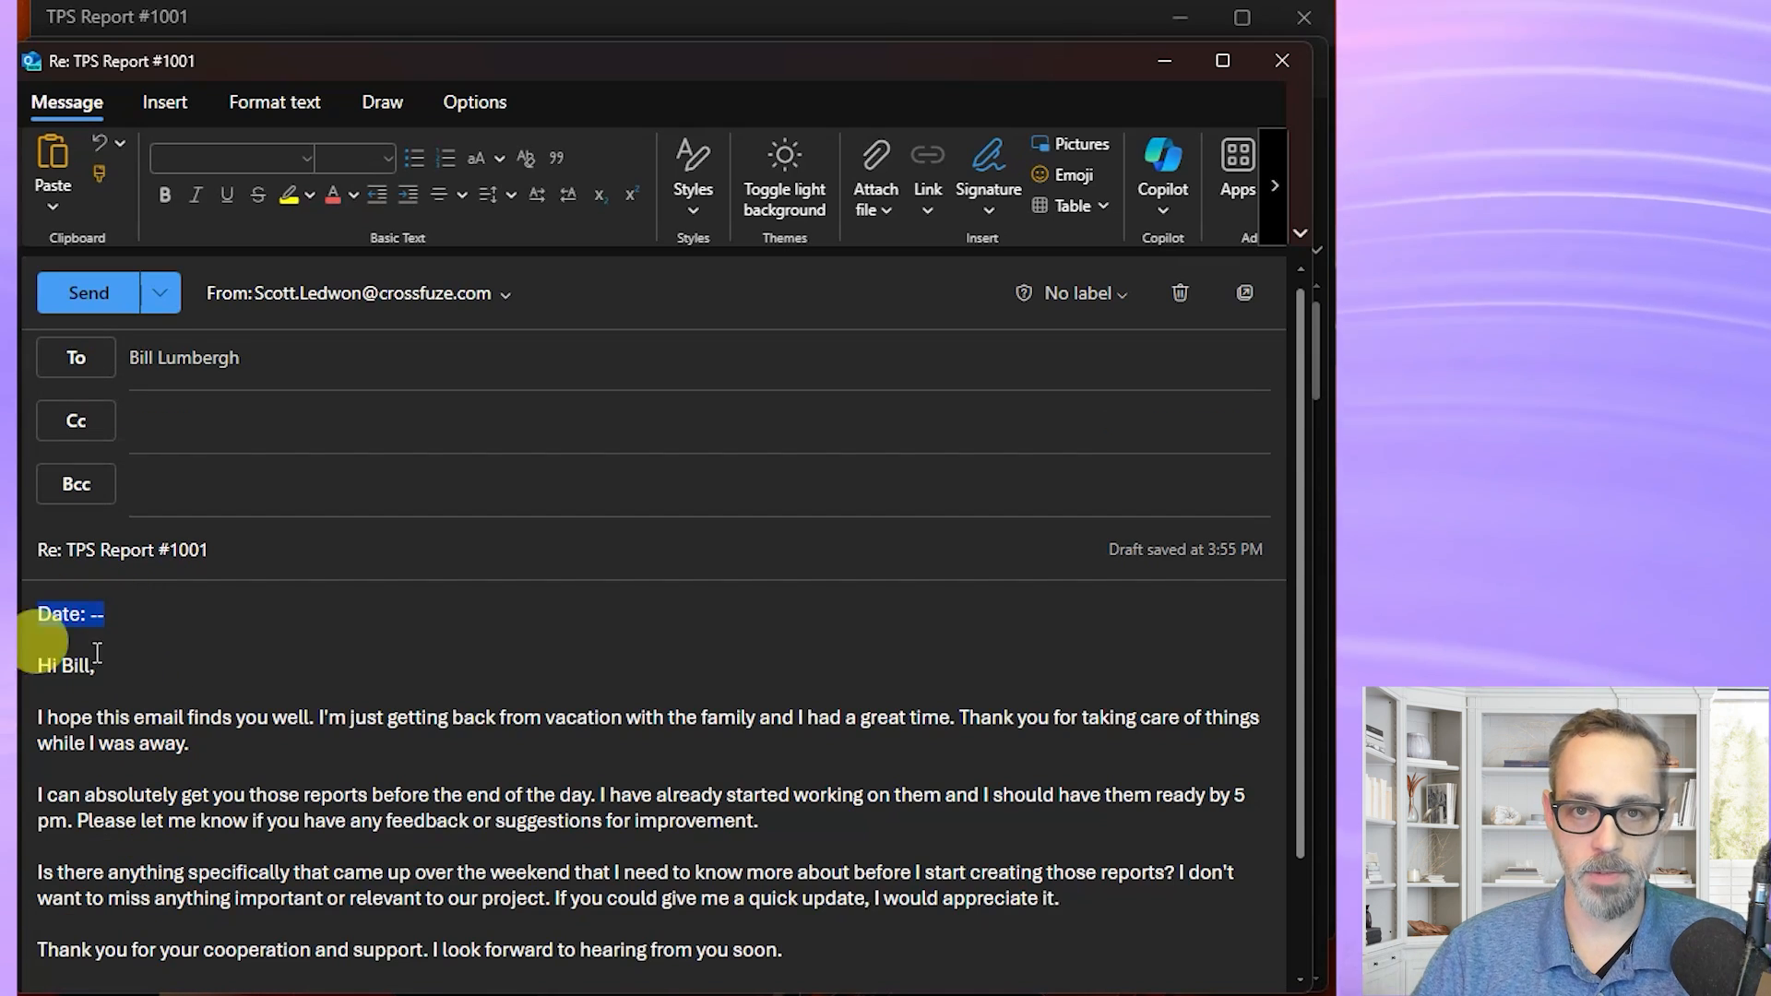
key(BackSpace)
key(Delete)
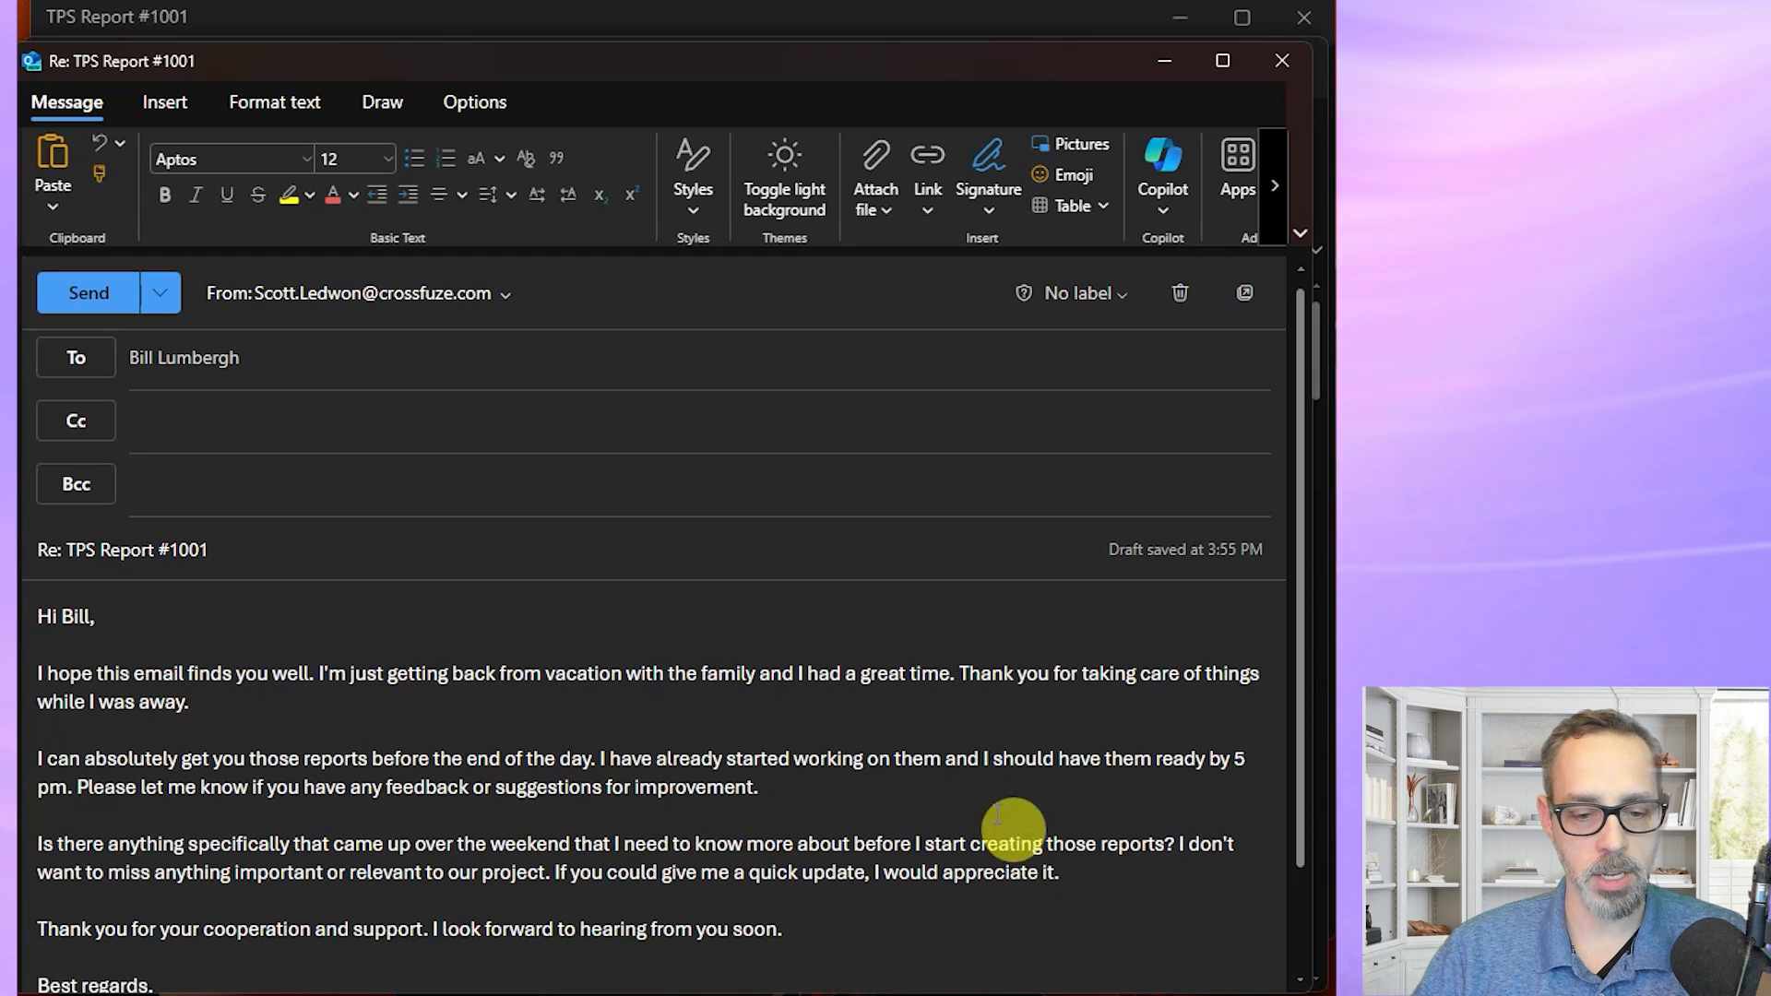
mouse_move(1309, 698)
mouse_down()
mouse_move(1310, 822)
mouse_move(1297, 638)
mouse_up()
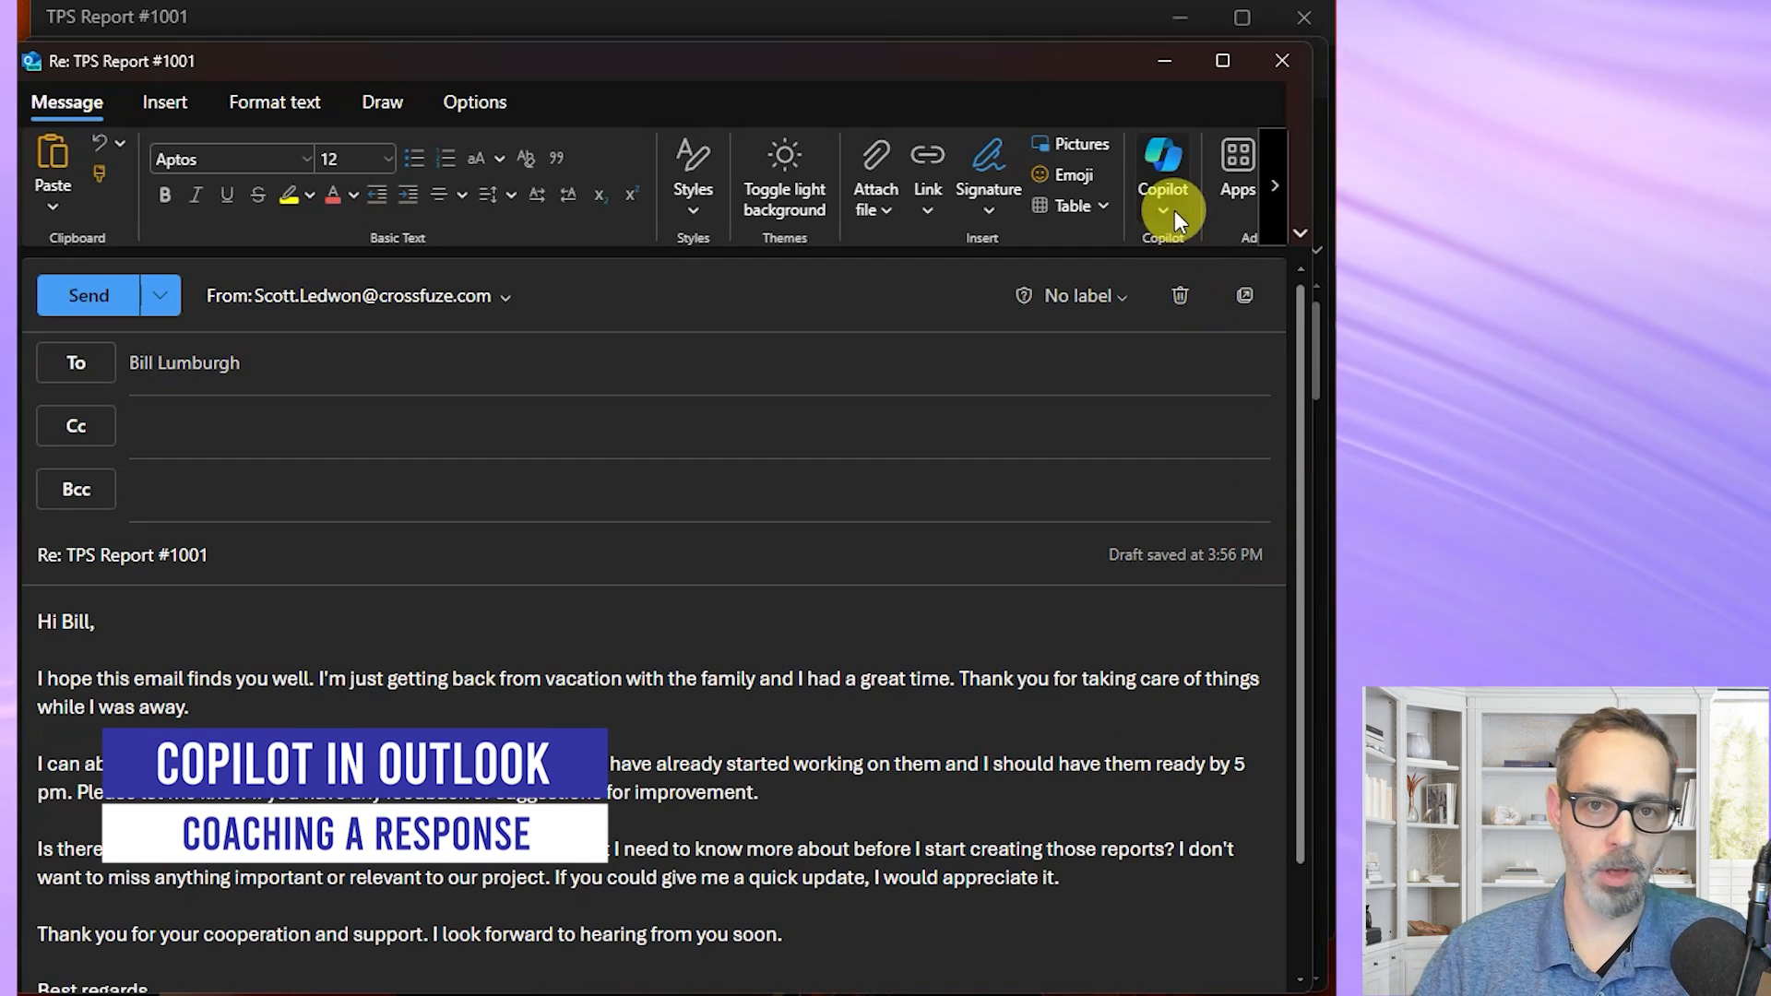
- Run Coaching by Copilot on the drafted reply
click(1176, 212)
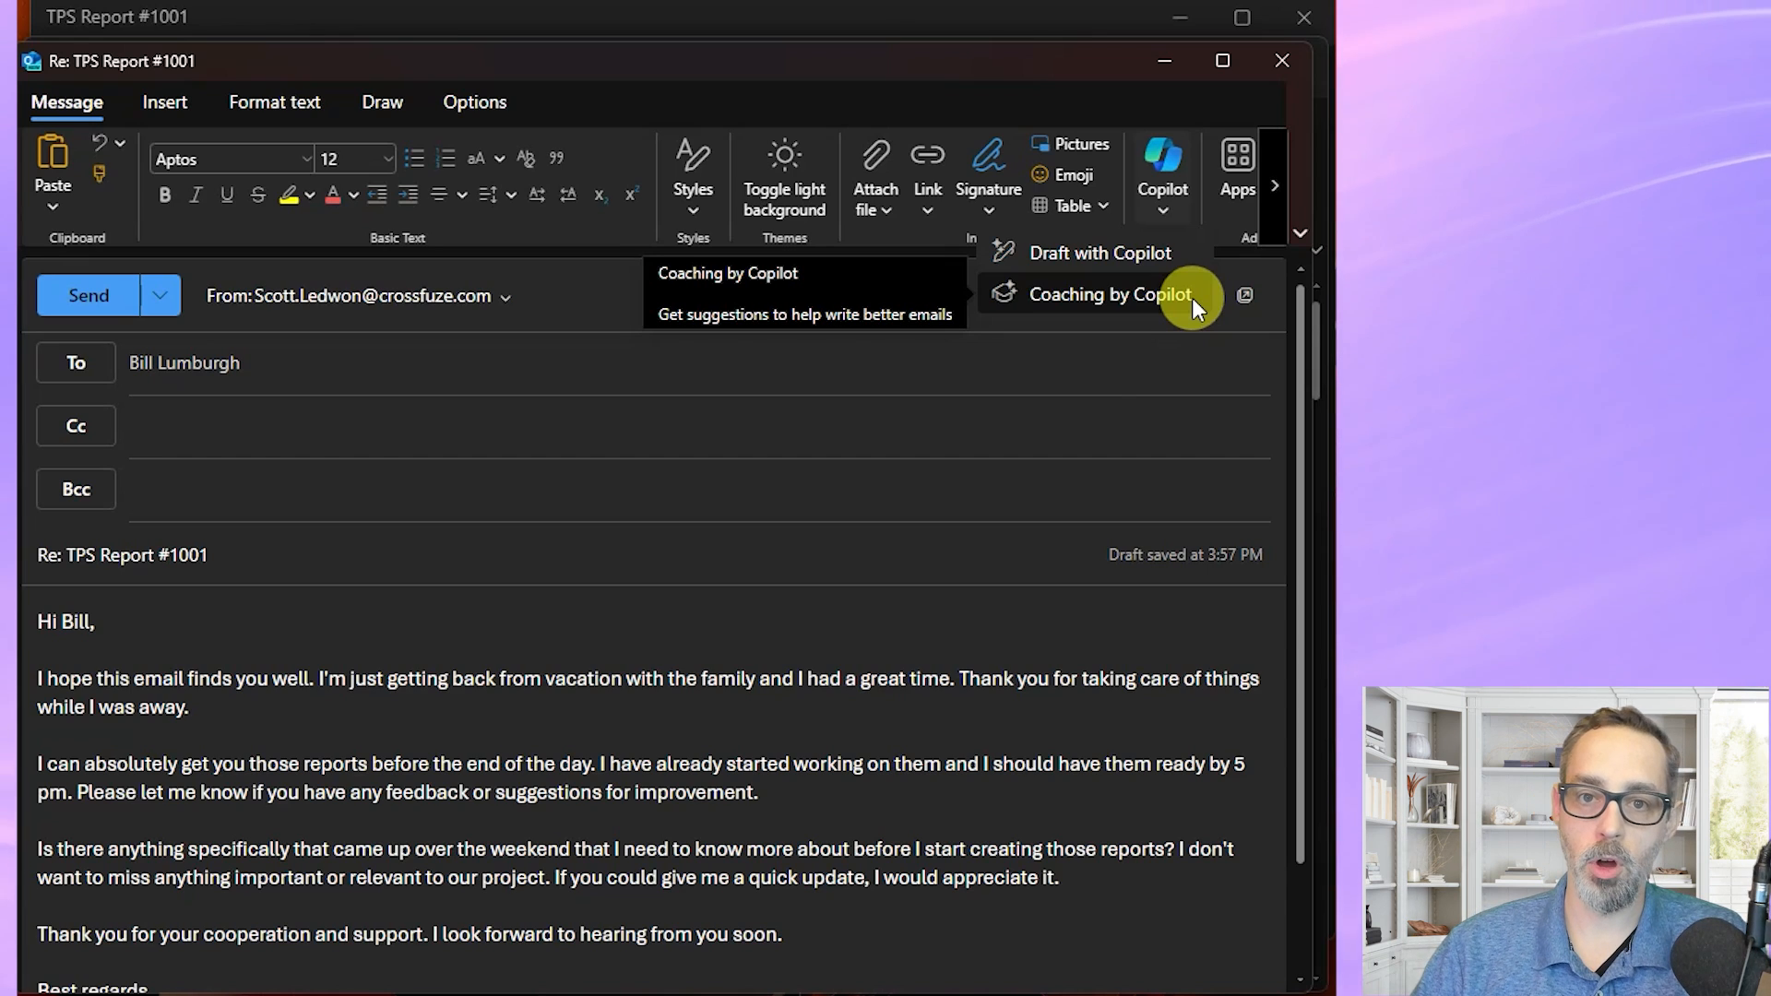
click(643, 766)
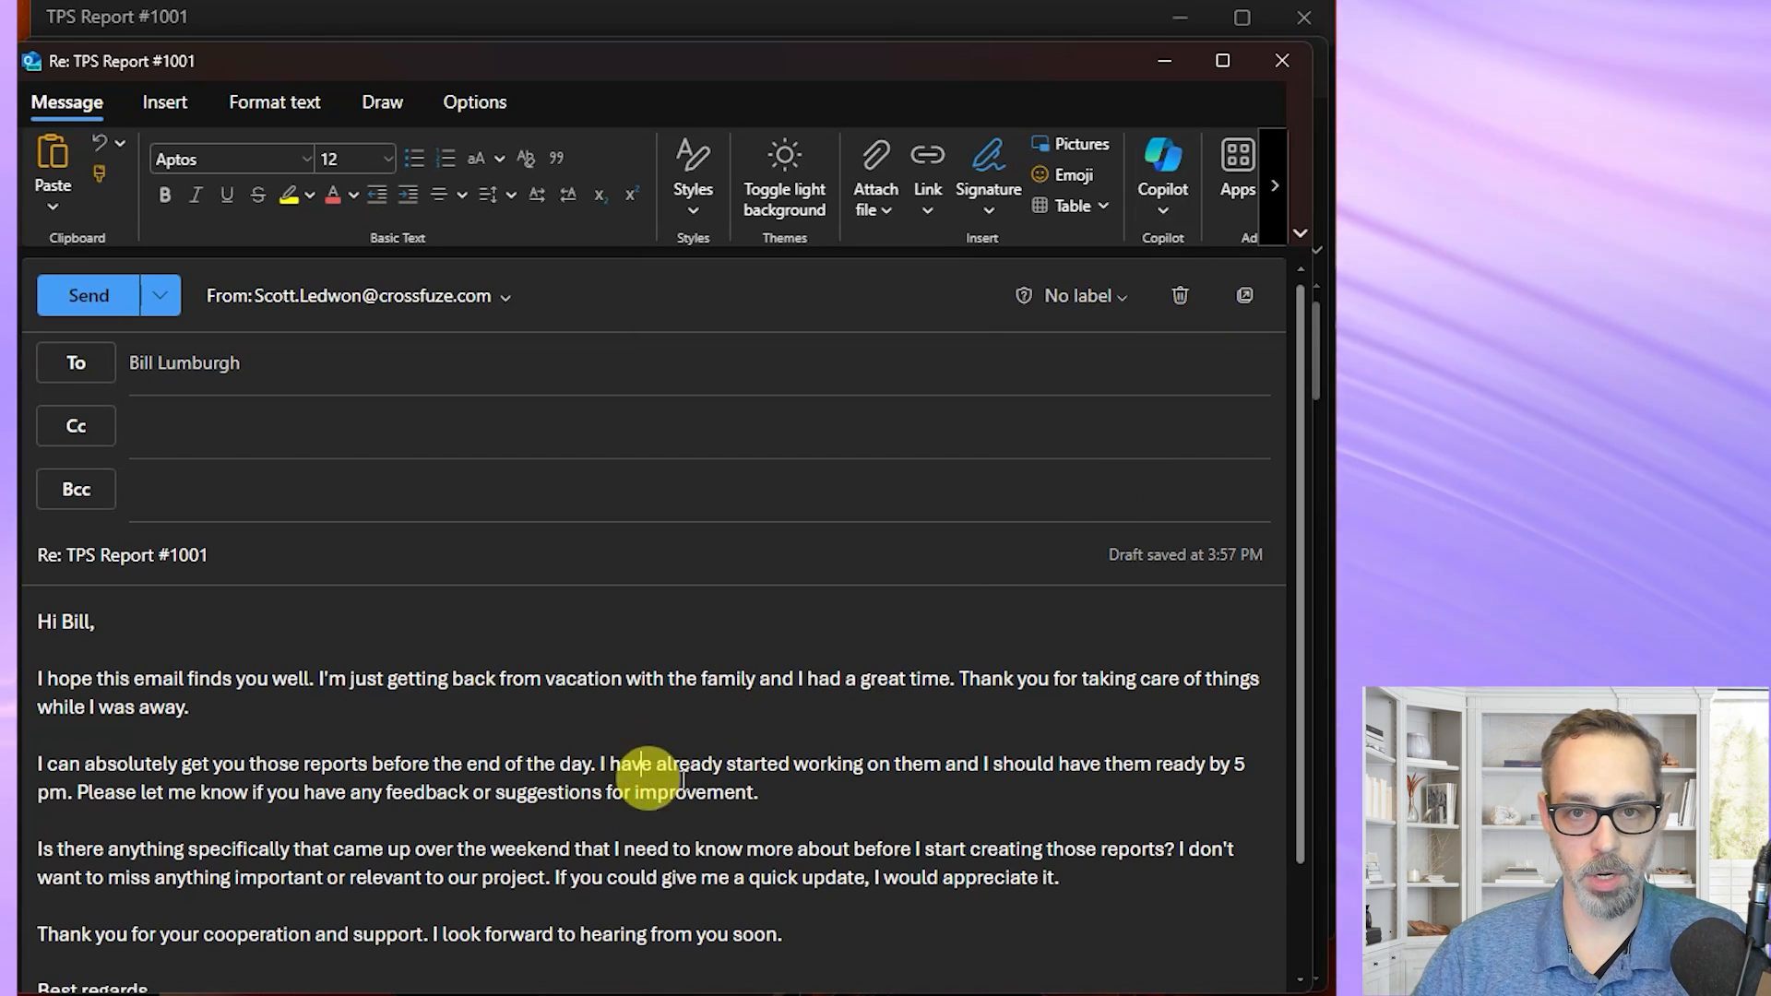
click(1186, 215)
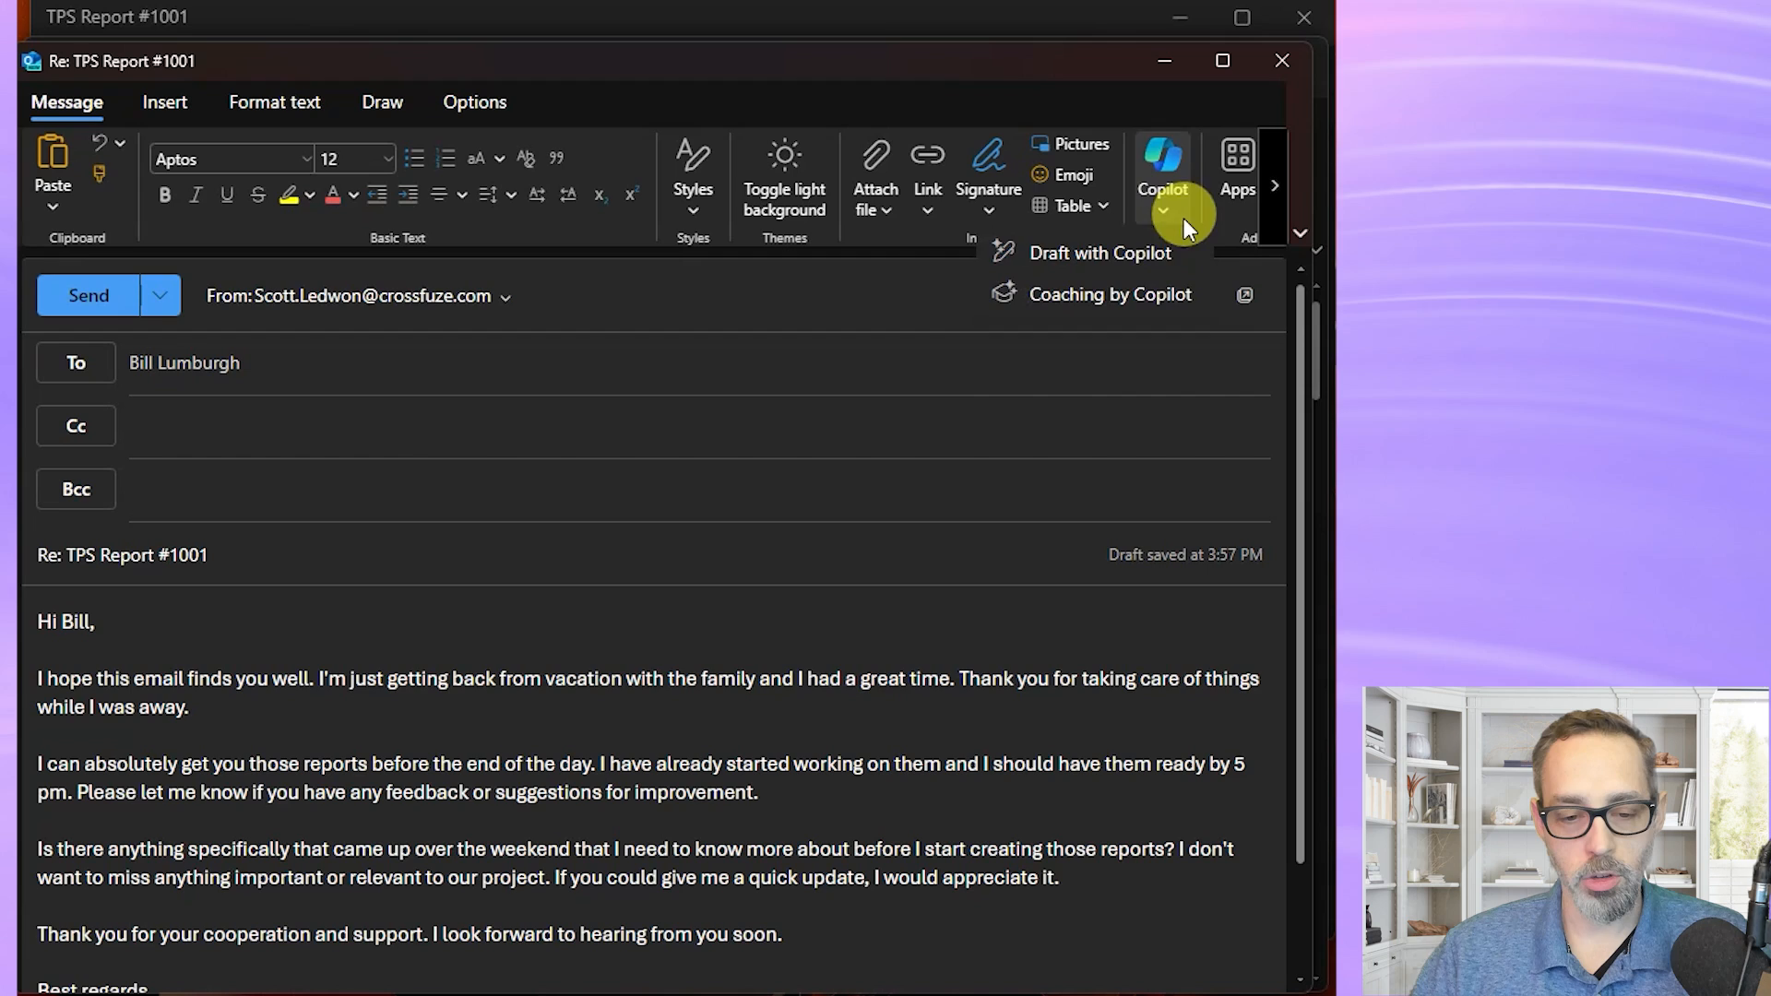
click(1179, 291)
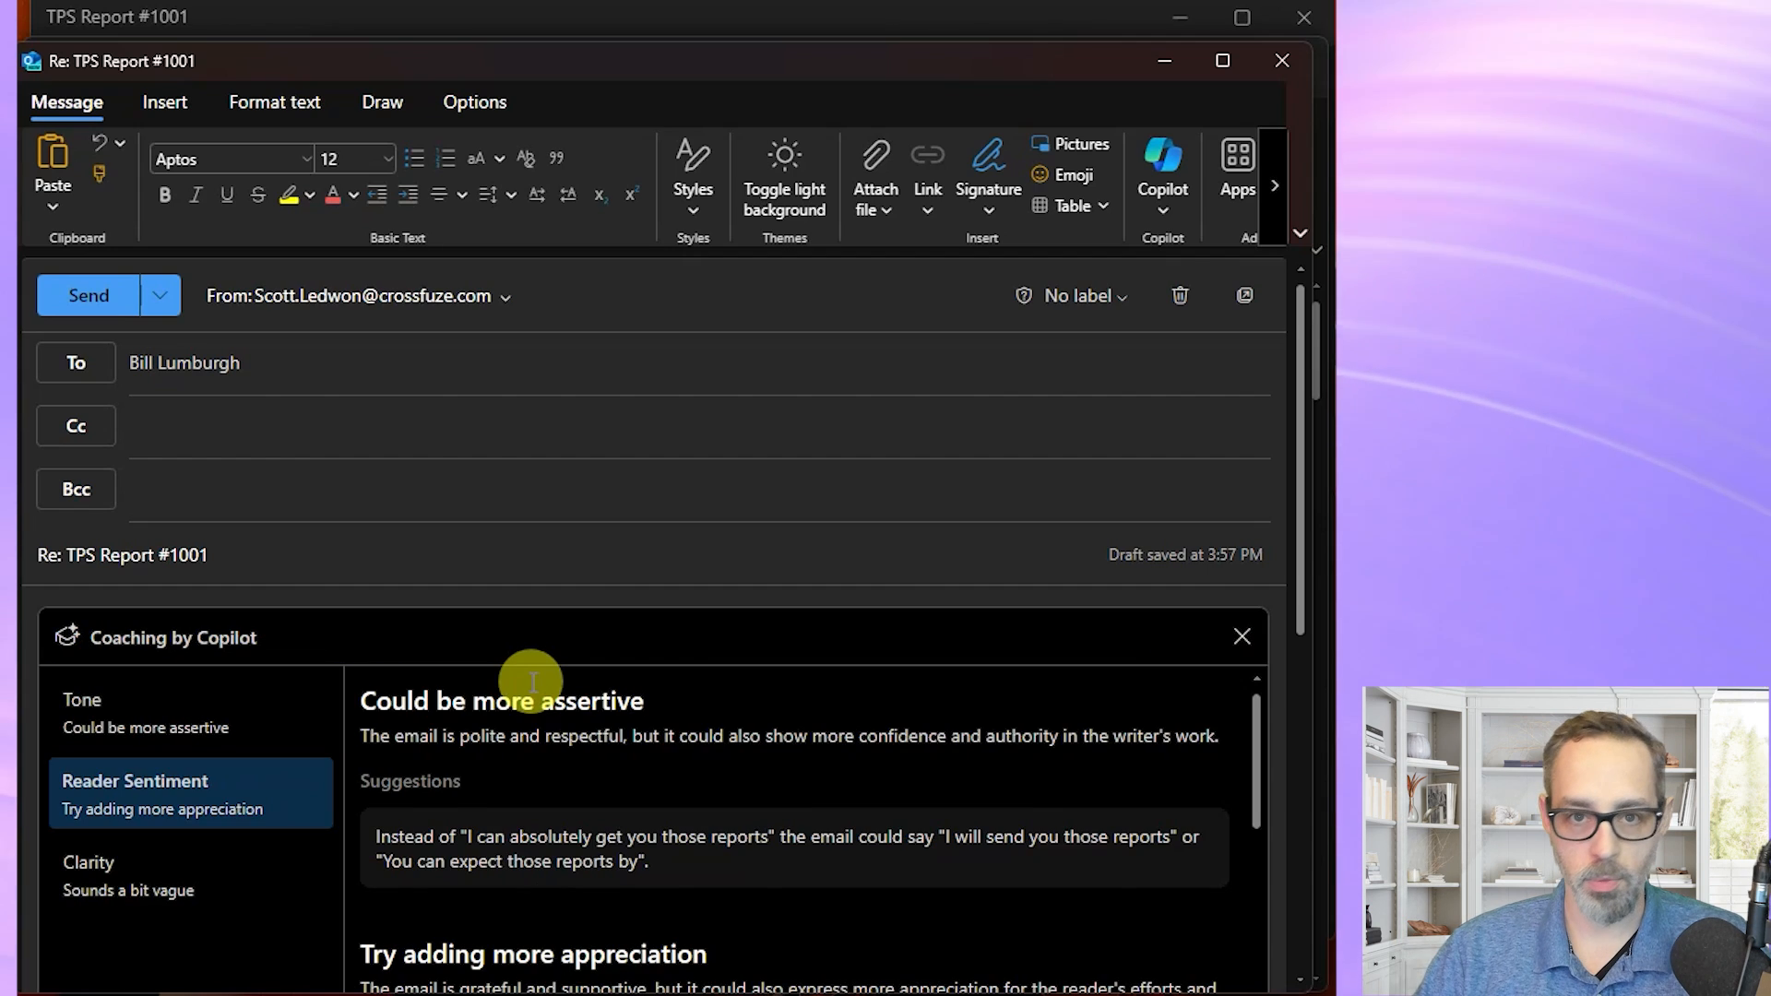
- Examine the coaching feedback and suggestions for Tone and Reader Sentiment
drag(1299, 450, 1295, 572)
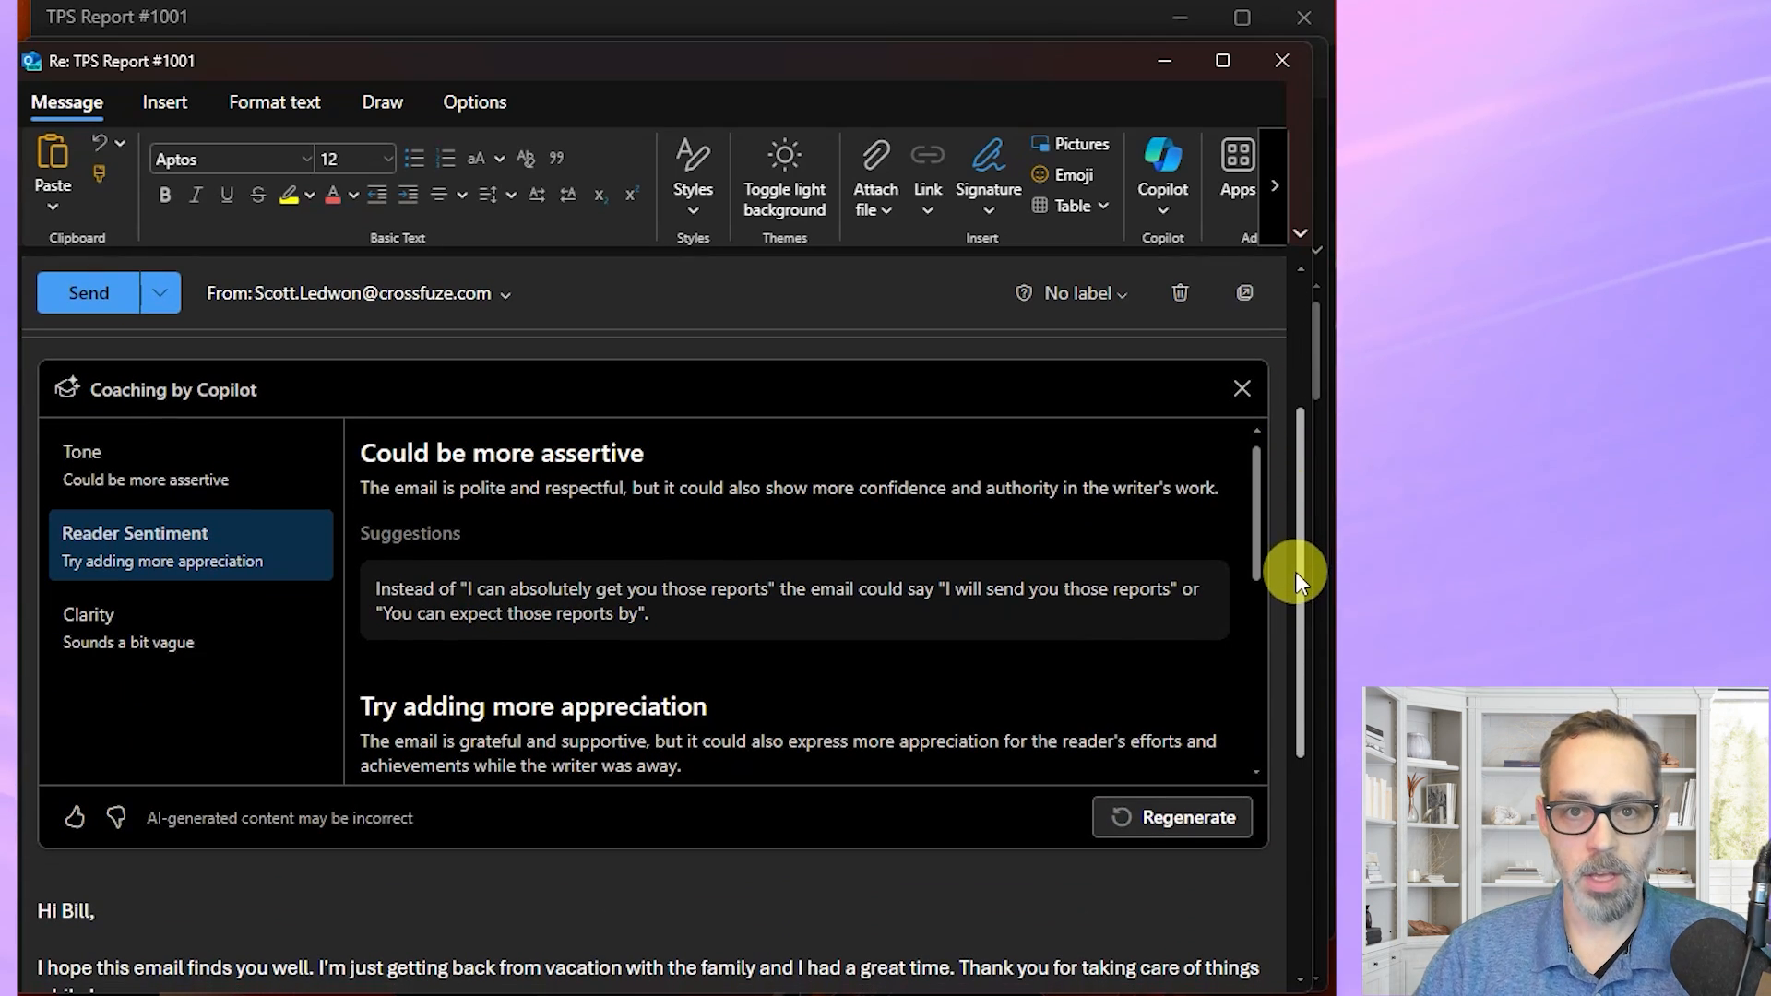
click(219, 489)
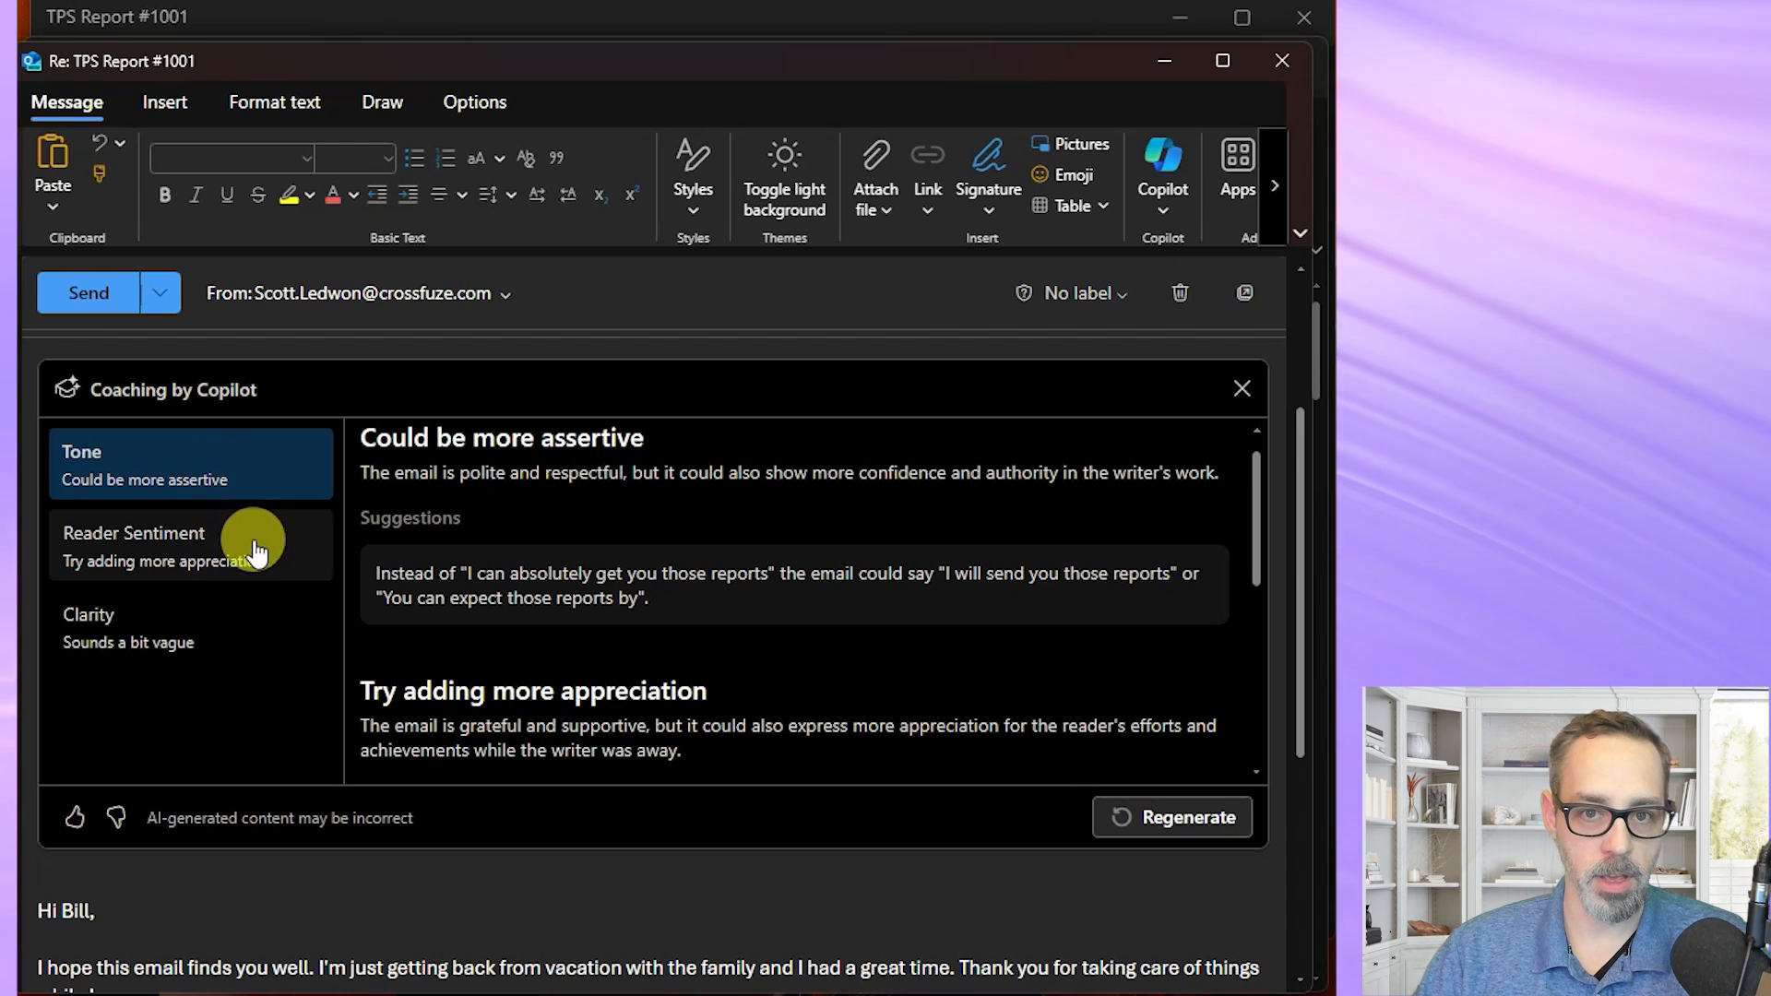
click(257, 556)
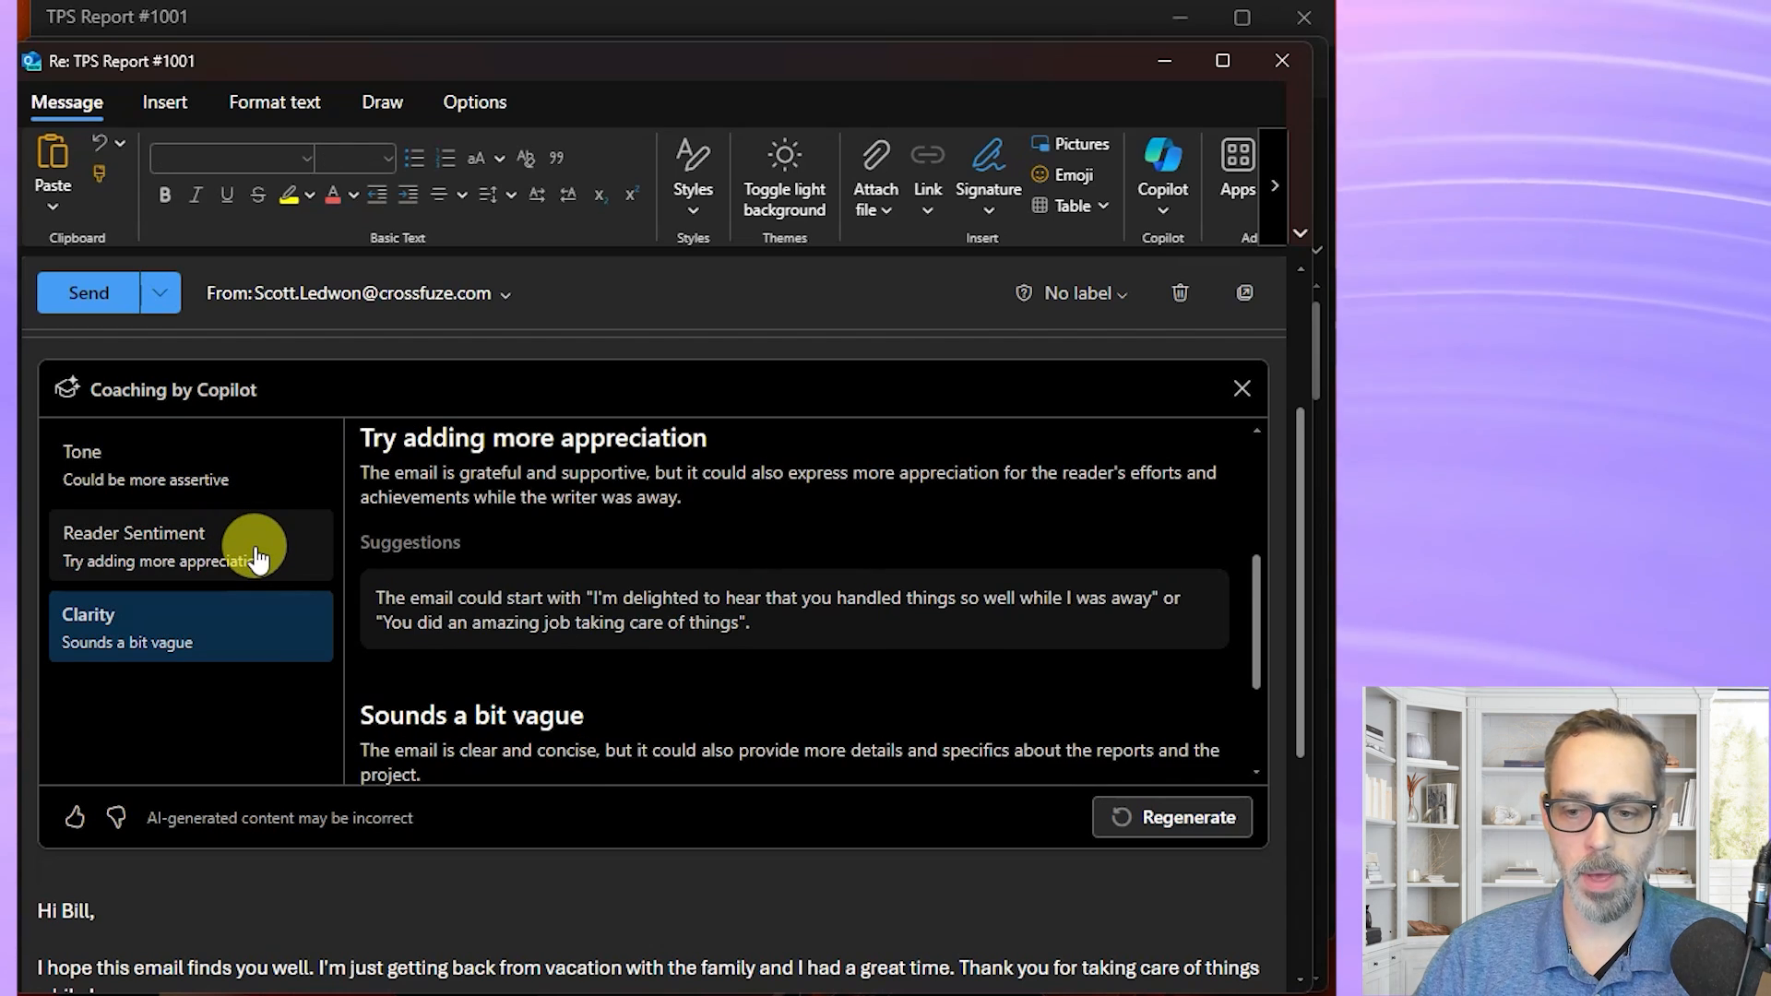